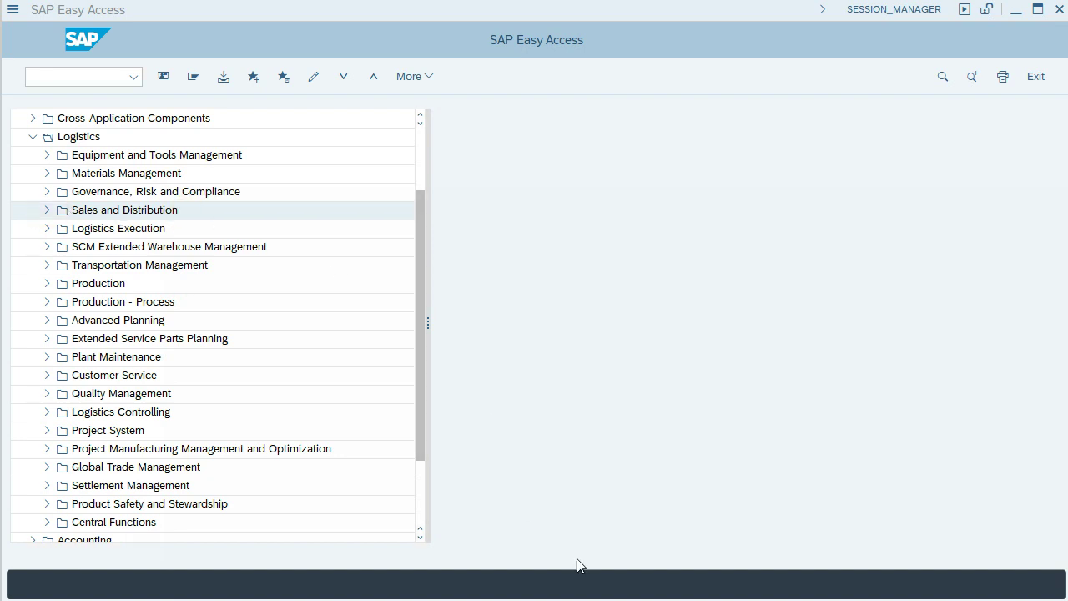
Step: Switch to the stock overview of material 1988 and examine its unrestricted customer consignment and Main Gate stock in plant 9090
{"action": "left_click", "coordinate": [799, 543]}
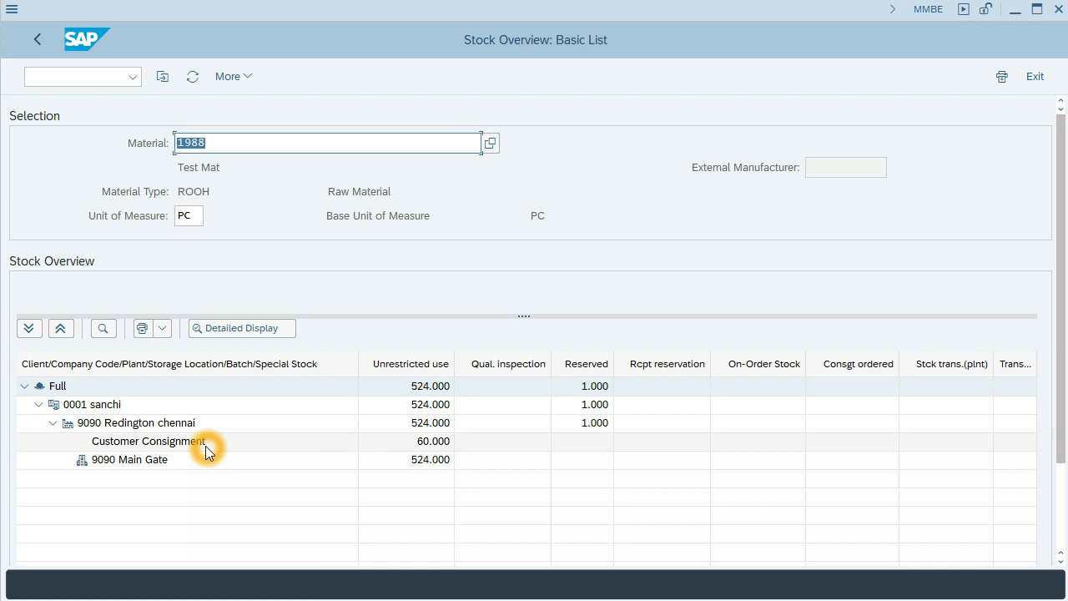
{"action": "left_click", "coordinate": [399, 450]}
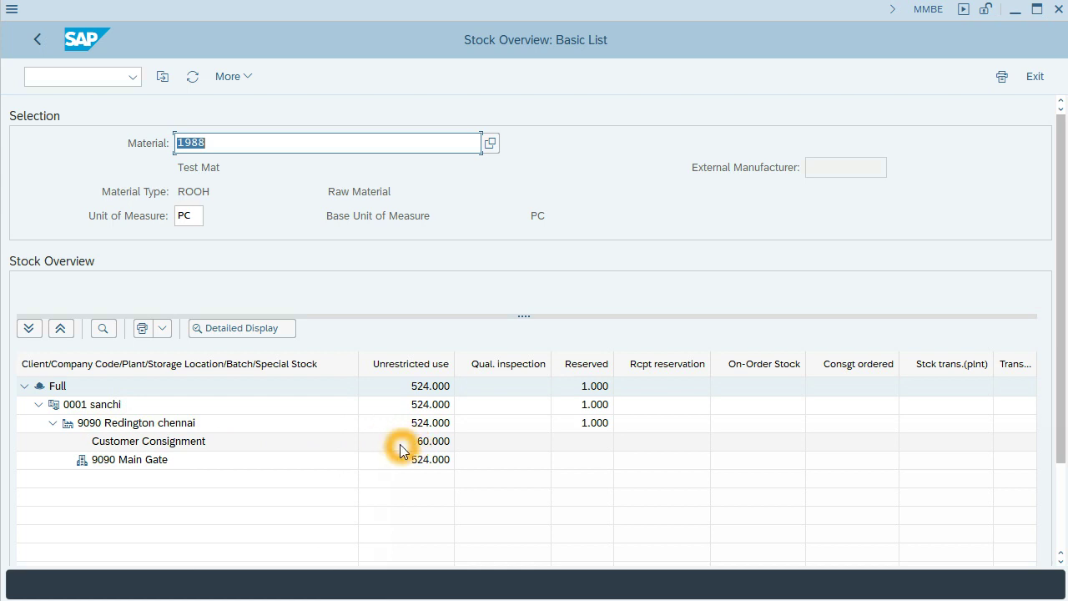
{"action": "left_click", "coordinate": [421, 447]}
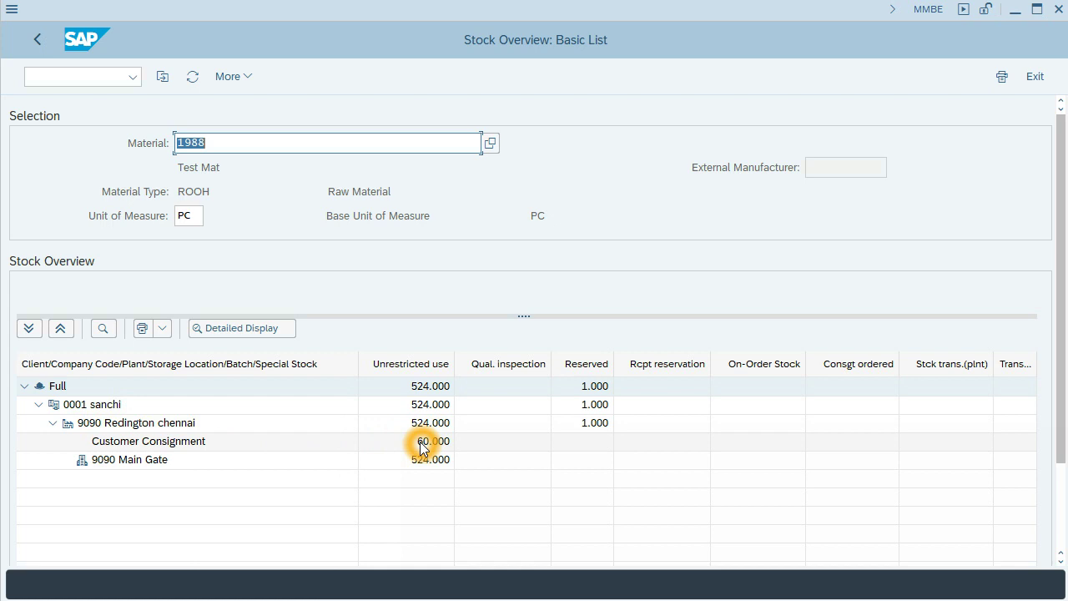
{"action": "left_click", "coordinate": [409, 476]}
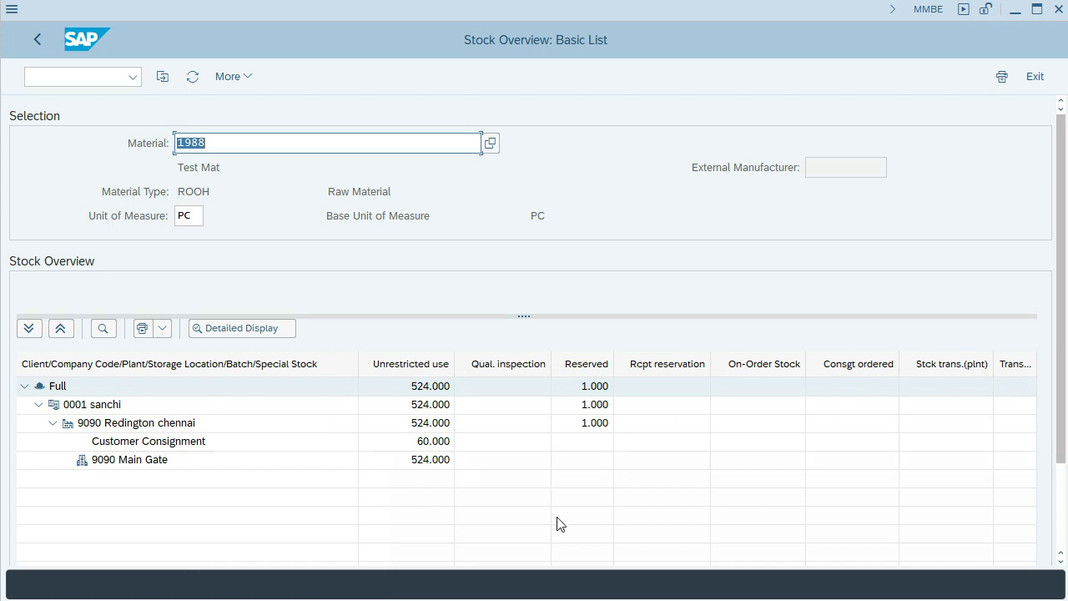
Step: Return to the SAP Easy Access window and start VA01 - Create from the Sales and Distribution sales order functions
{"action": "mouse_move", "coordinate": [648, 592]}
{"action": "left_click", "coordinate": [640, 557]}
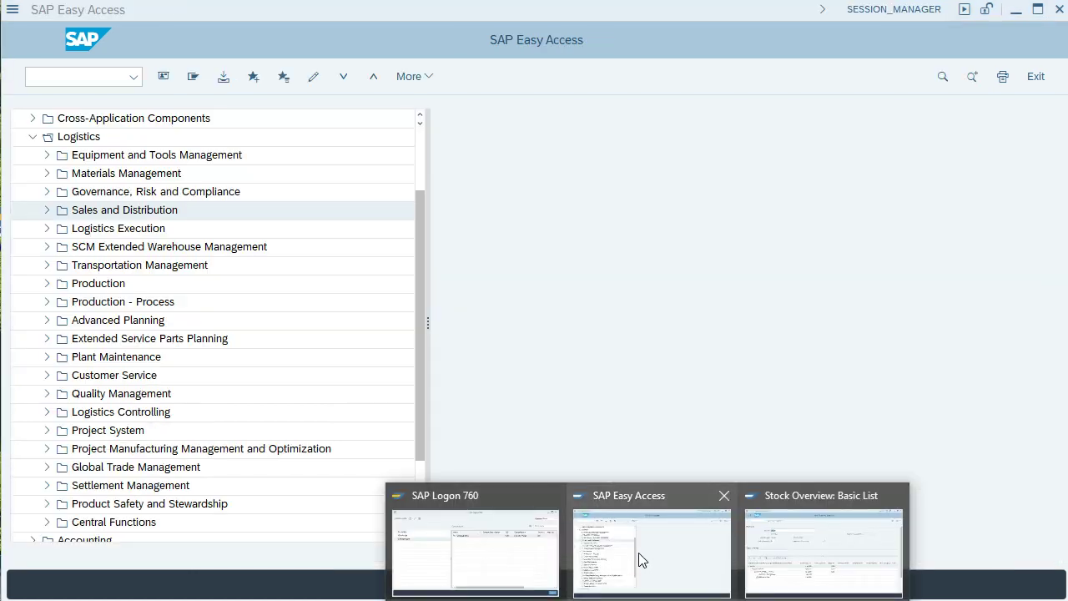
{"action": "left_click", "coordinate": [47, 211]}
{"action": "left_click", "coordinate": [48, 211]}
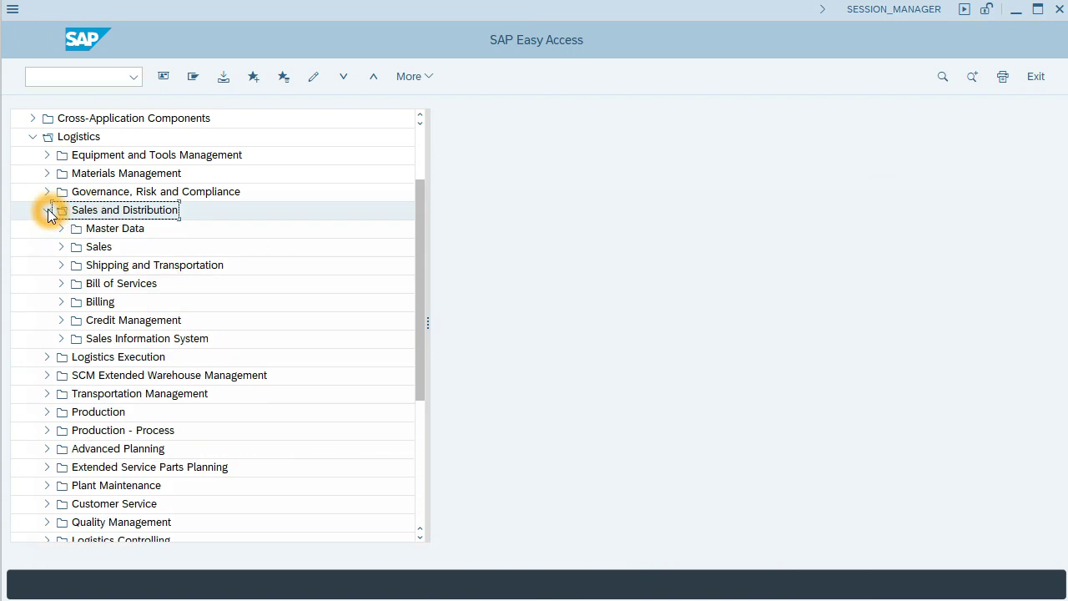
{"action": "left_click", "coordinate": [64, 247]}
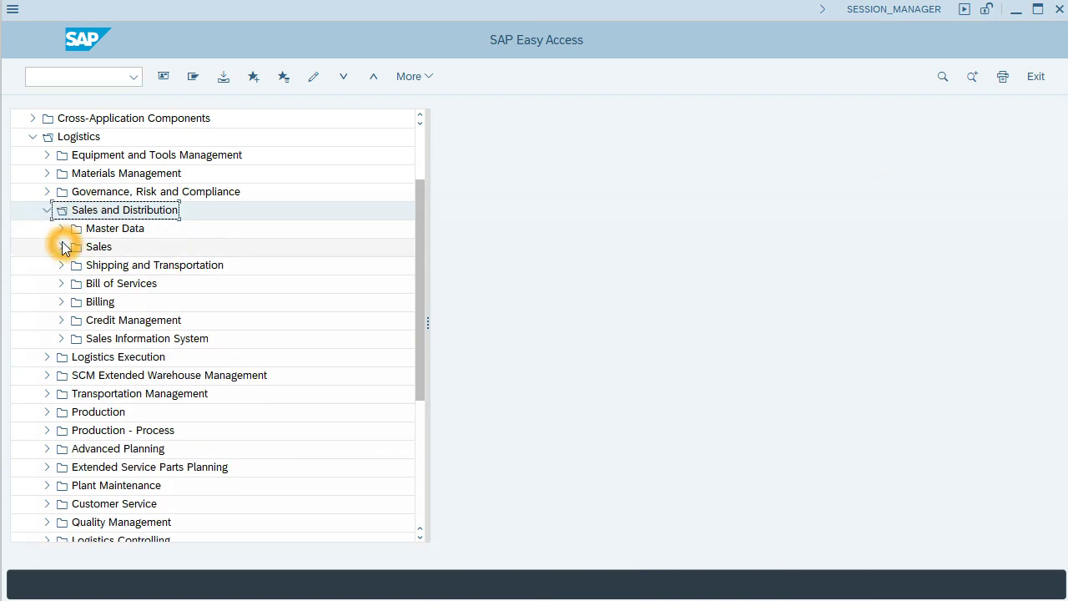
{"action": "left_click", "coordinate": [113, 283]}
{"action": "double_click", "coordinate": [129, 290]}
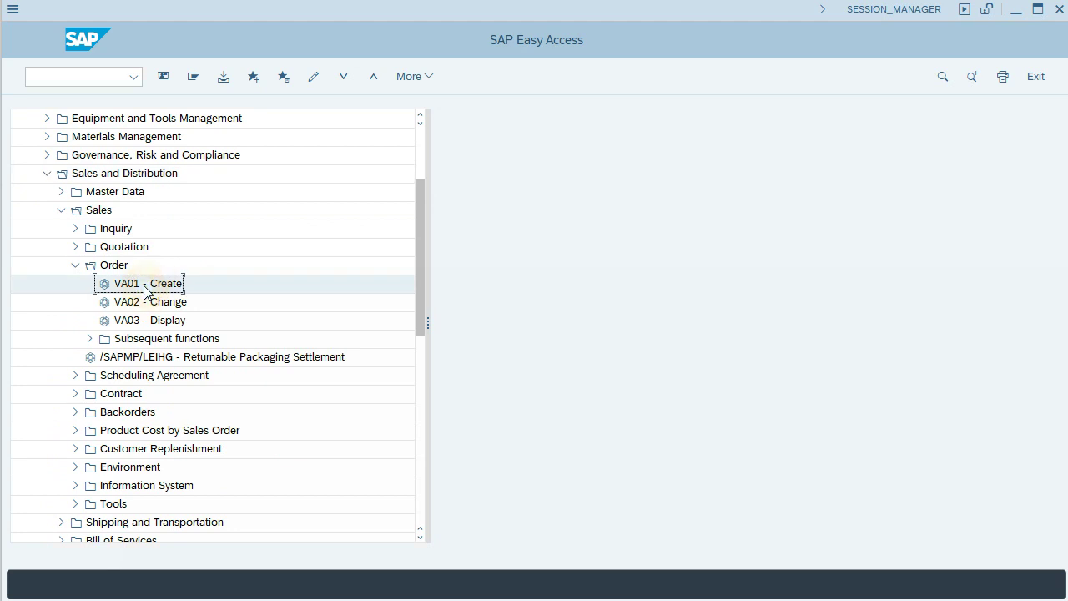
{"action": "double_click", "coordinate": [144, 289]}
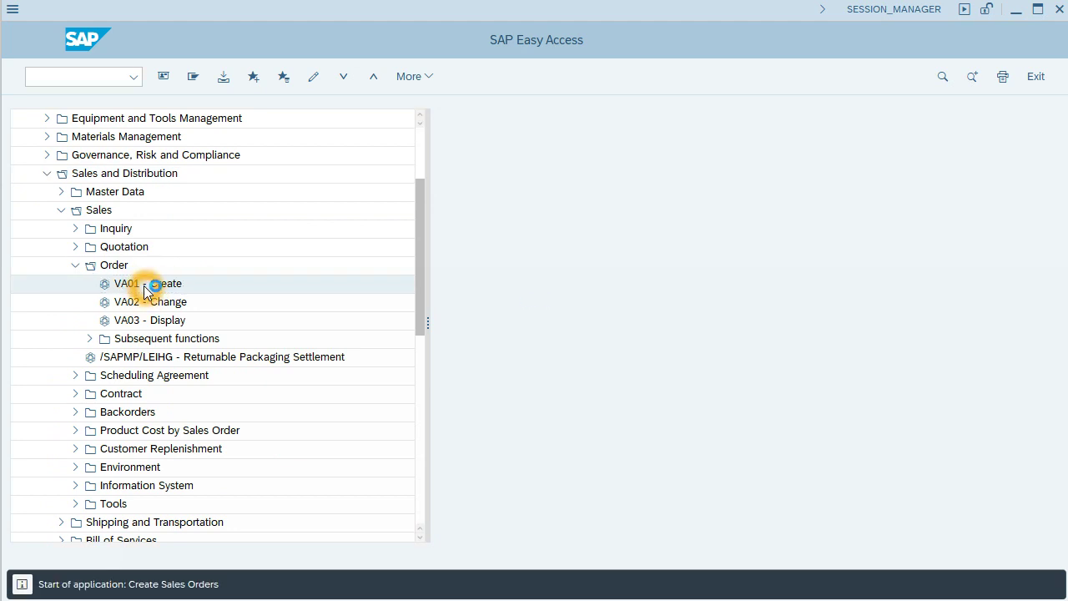
Step: Choose order type KE (Consignment Issue) and continue with sales organization 2000, distribution channel 10 and division 00
{"action": "left_click", "coordinate": [156, 169]}
{"action": "double_click", "coordinate": [197, 168]}
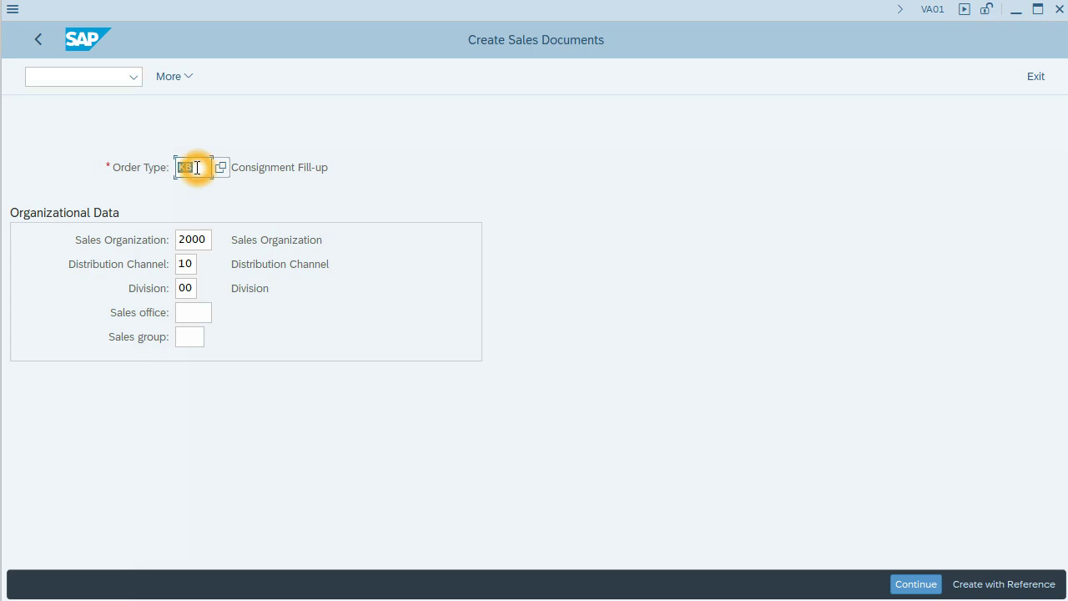
{"action": "left_click", "coordinate": [217, 168]}
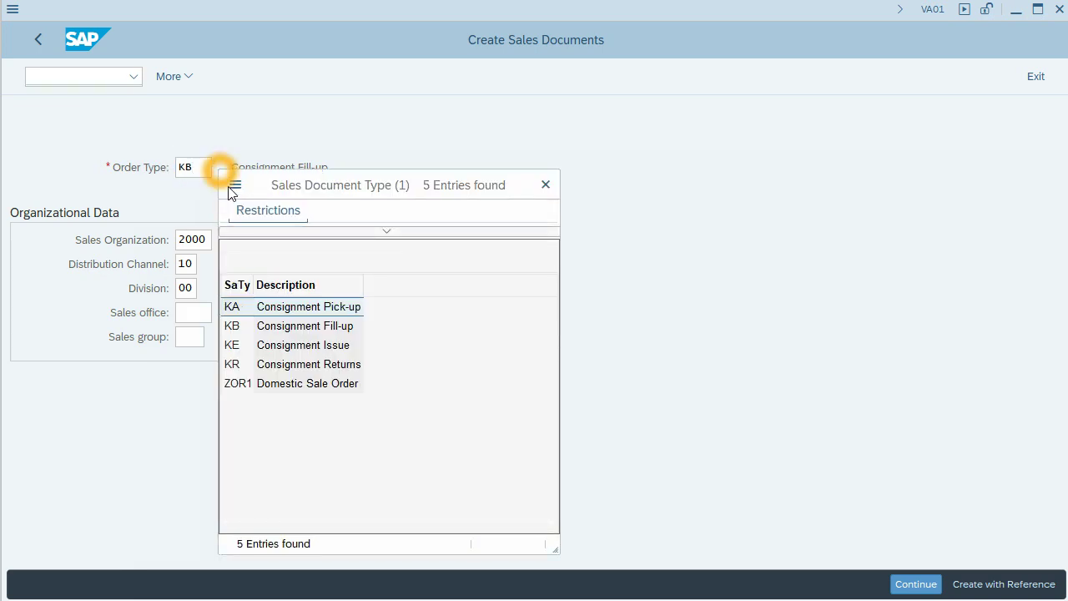
{"action": "left_click", "coordinate": [242, 343]}
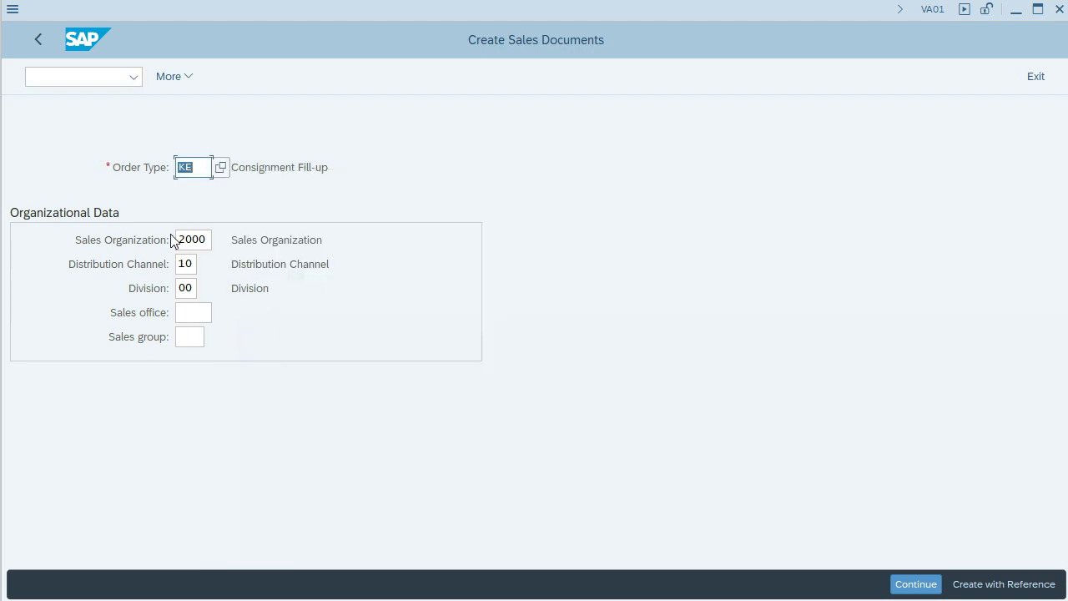
{"action": "left_click", "coordinate": [196, 239]}
{"action": "left_click", "coordinate": [192, 263]}
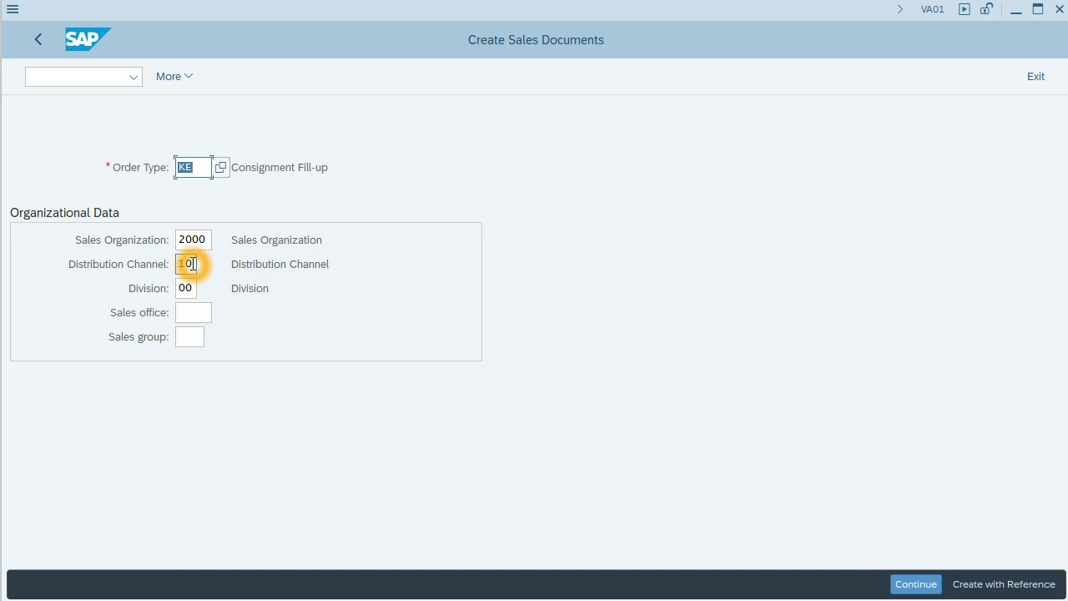
{"action": "left_click", "coordinate": [190, 288]}
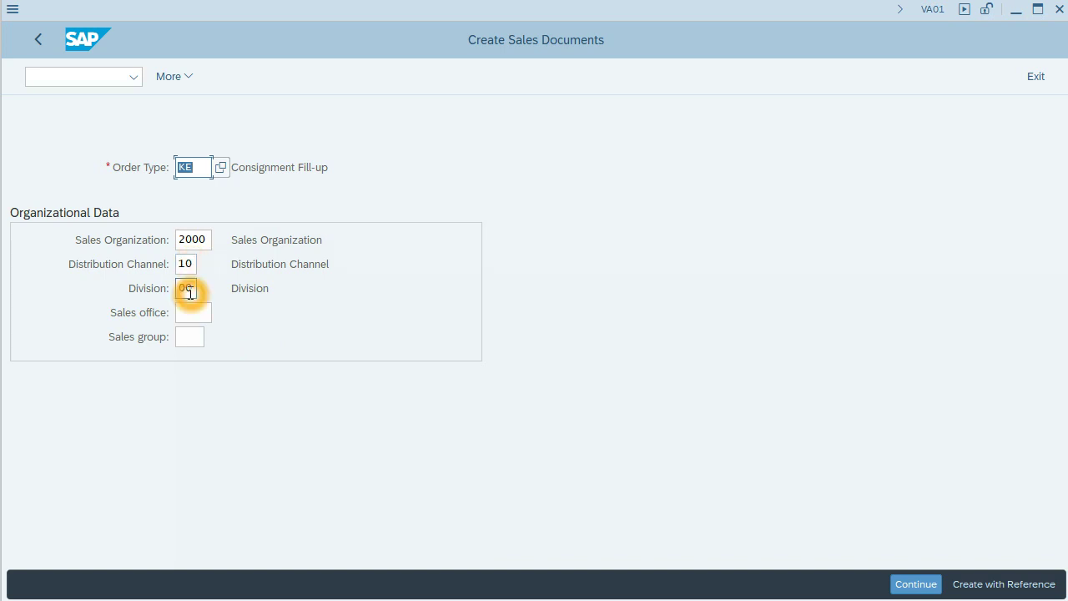
{"action": "left_click", "coordinate": [194, 290]}
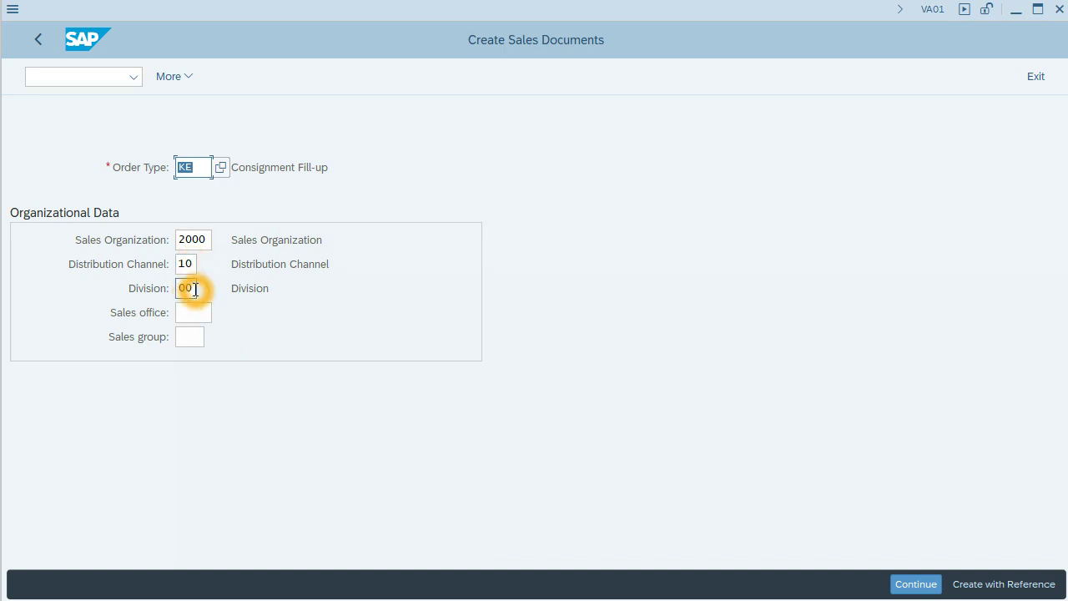
{"action": "key", "text": "Return"}
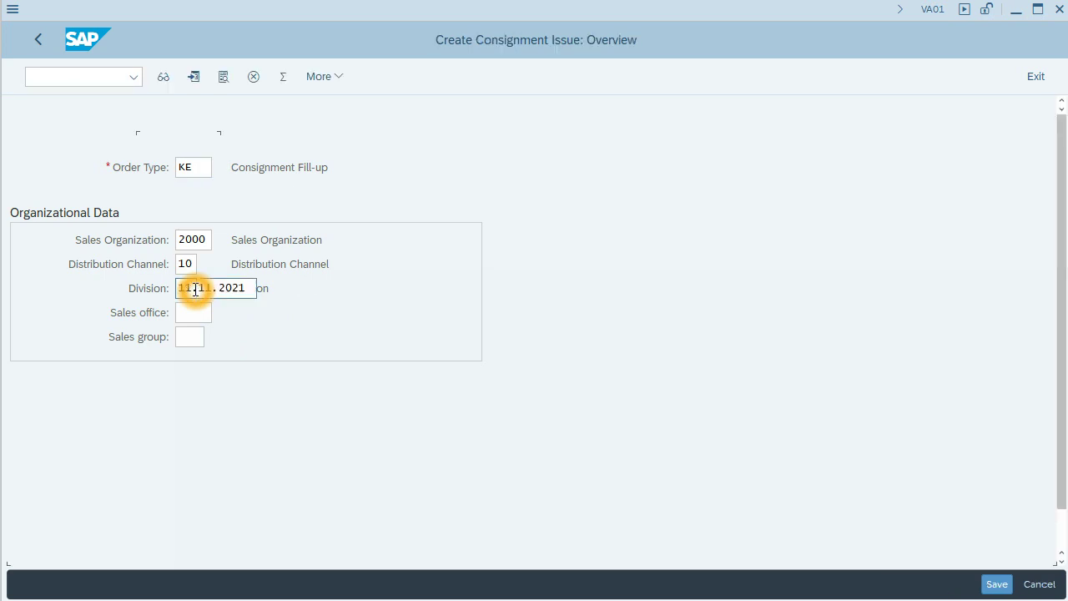
Step: Enter the customer's number as both the sold-to party and the ship-to party of the consignment issue
{"action": "left_click", "coordinate": [159, 139]}
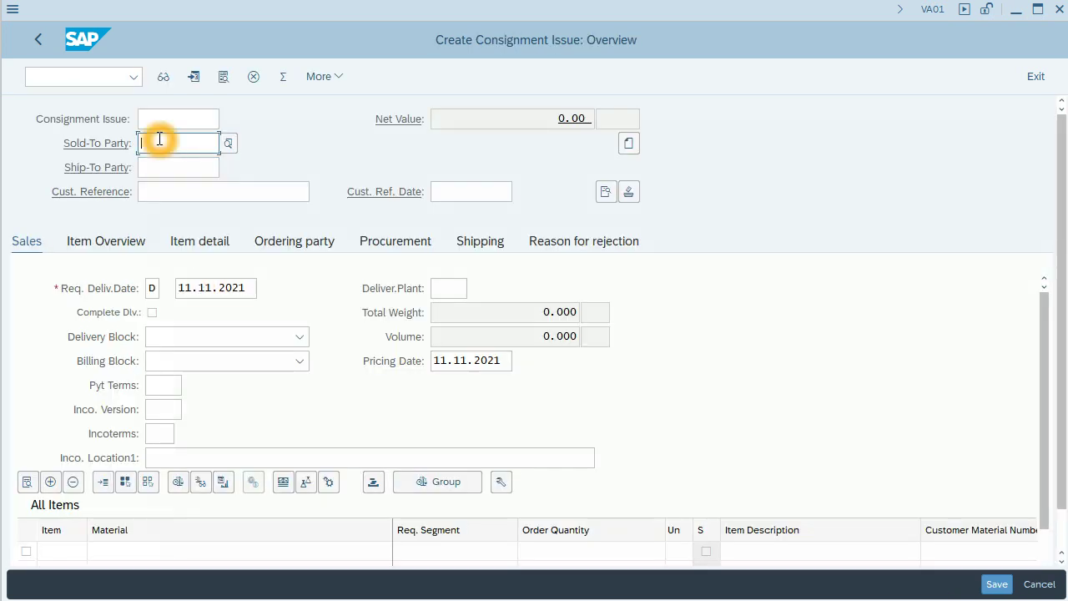
{"action": "type", "text": "6"}
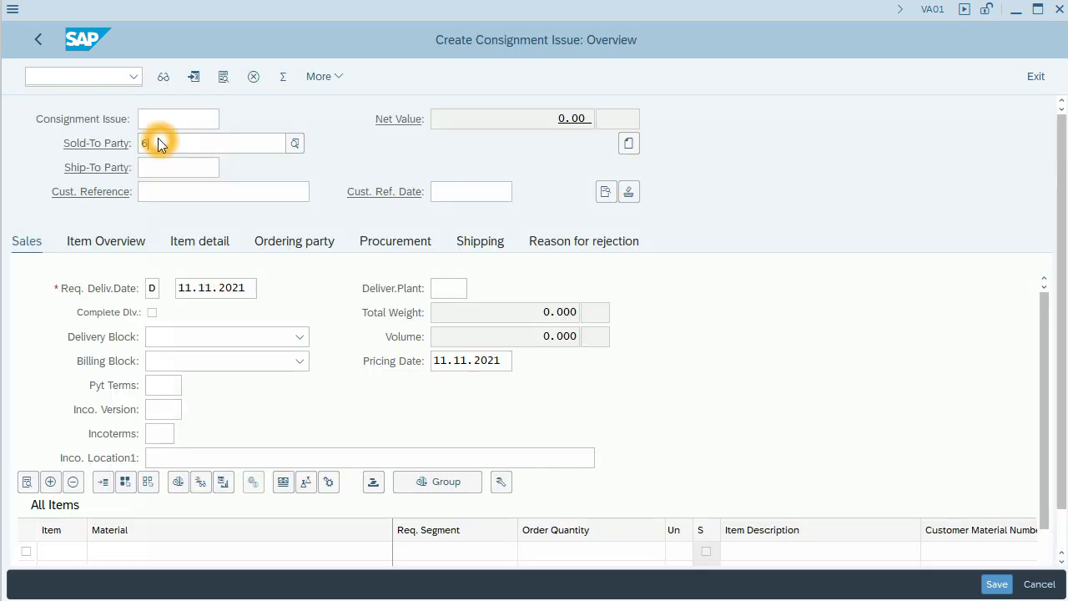
{"action": "left_click", "coordinate": [175, 167]}
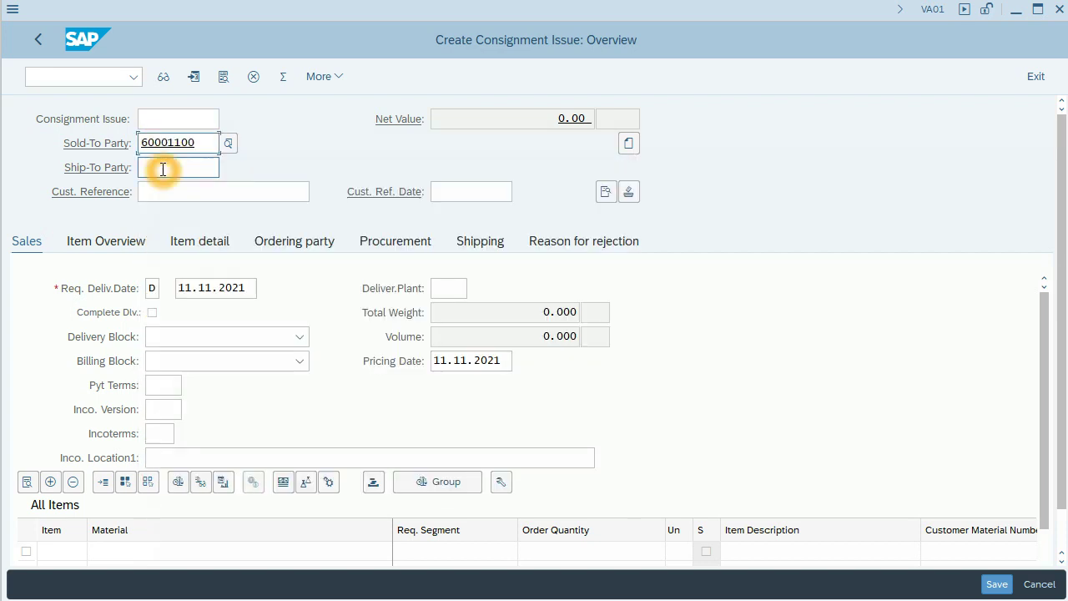
{"action": "left_click", "coordinate": [162, 169]}
{"action": "type", "text": "6"}
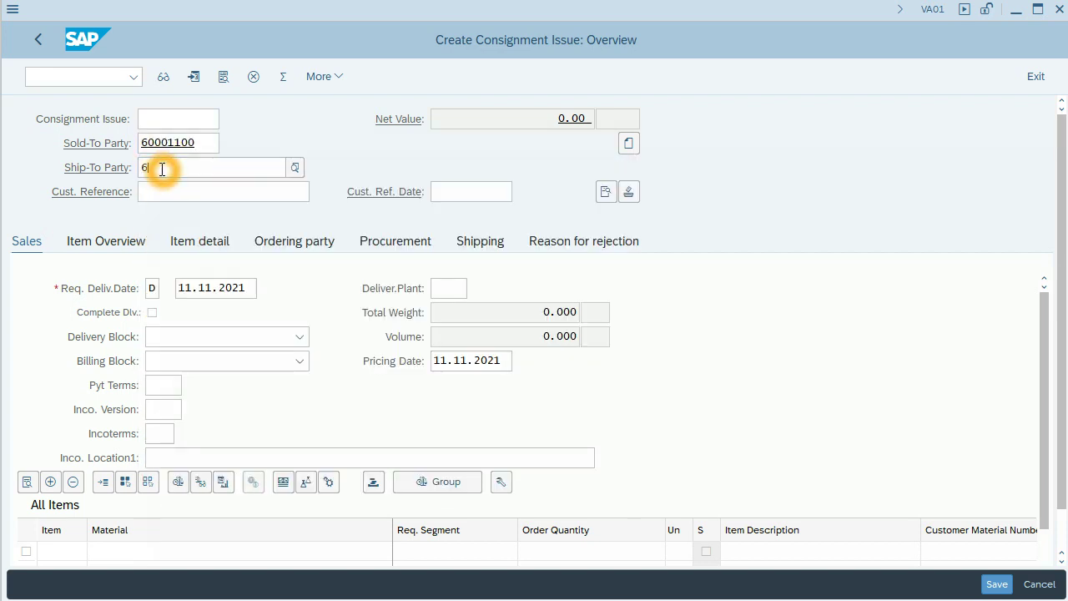
Step: Set the customer reference of the consignment issue to "consignment"
{"action": "left_click", "coordinate": [173, 196]}
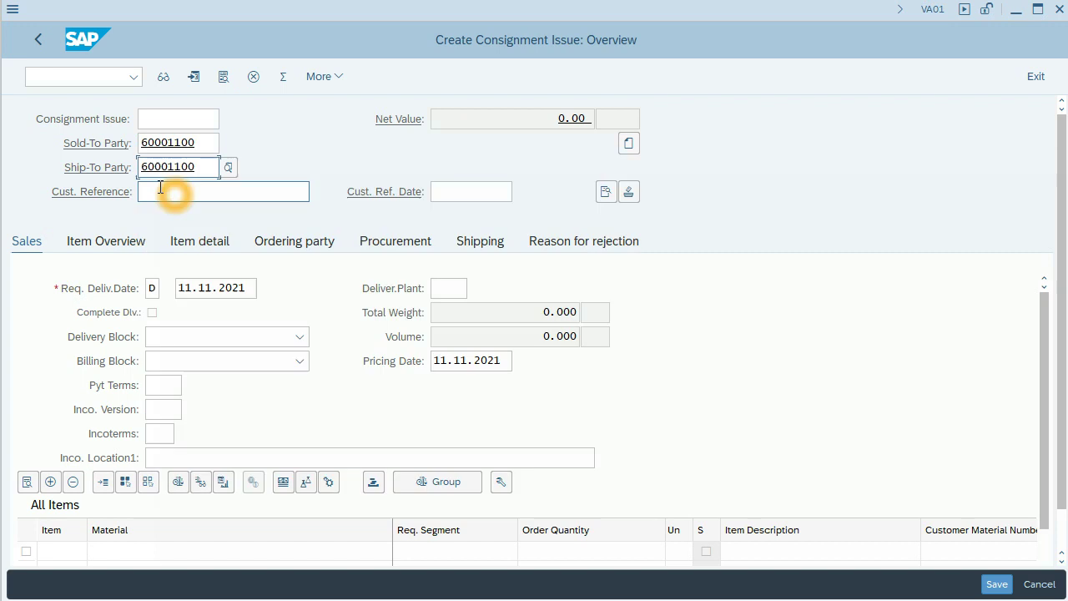
{"action": "left_click", "coordinate": [143, 189]}
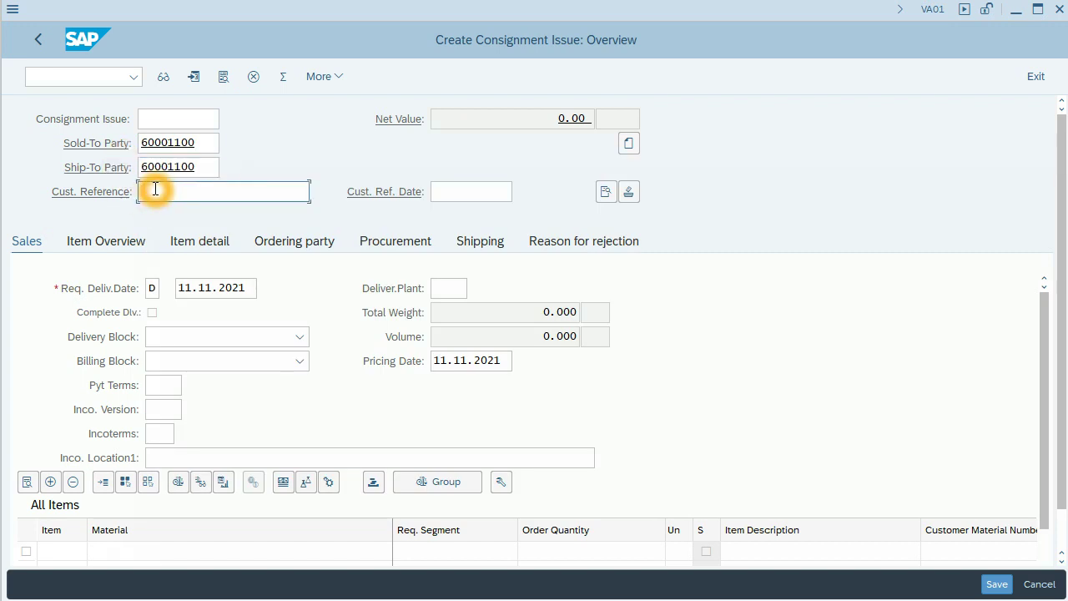
{"action": "type", "text": "co"}
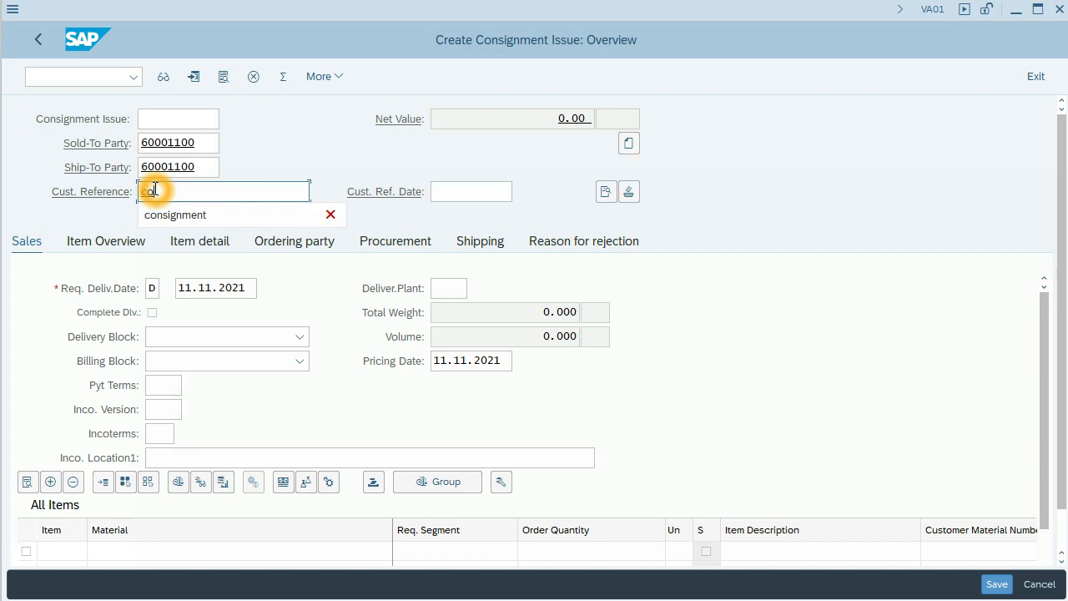
{"action": "left_click", "coordinate": [172, 214]}
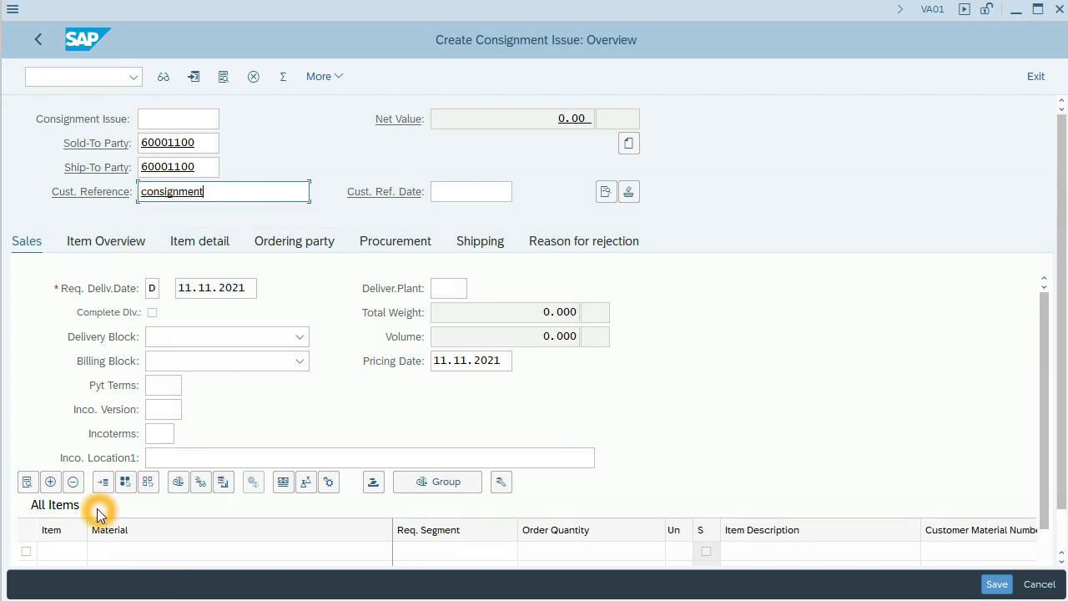
Step: Enter material 1988 with an order quantity of 10 as the first order item
{"action": "left_click", "coordinate": [113, 553]}
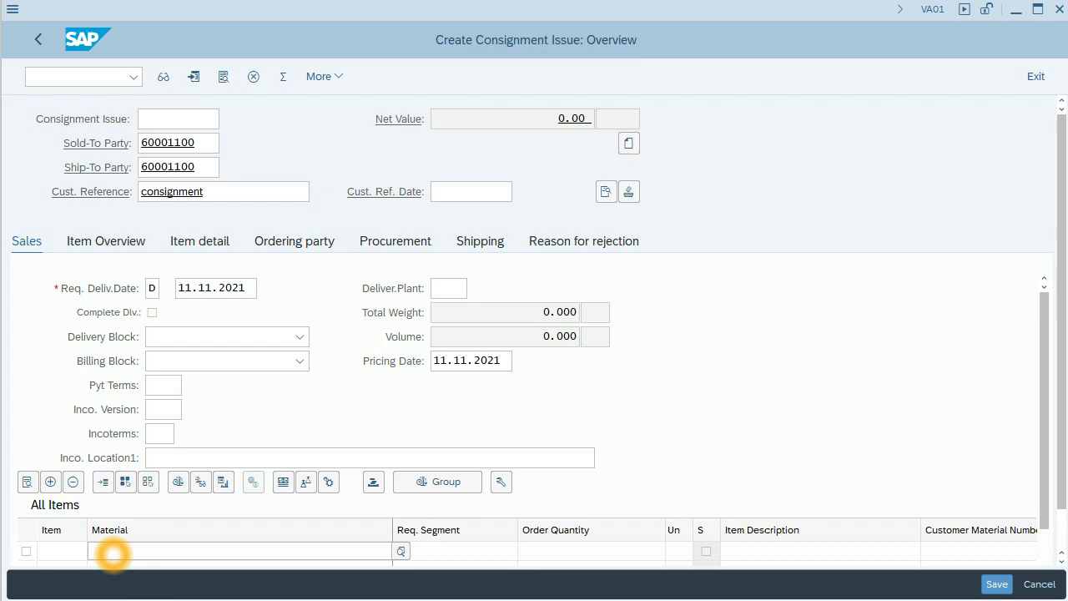
{"action": "type", "text": "1988"}
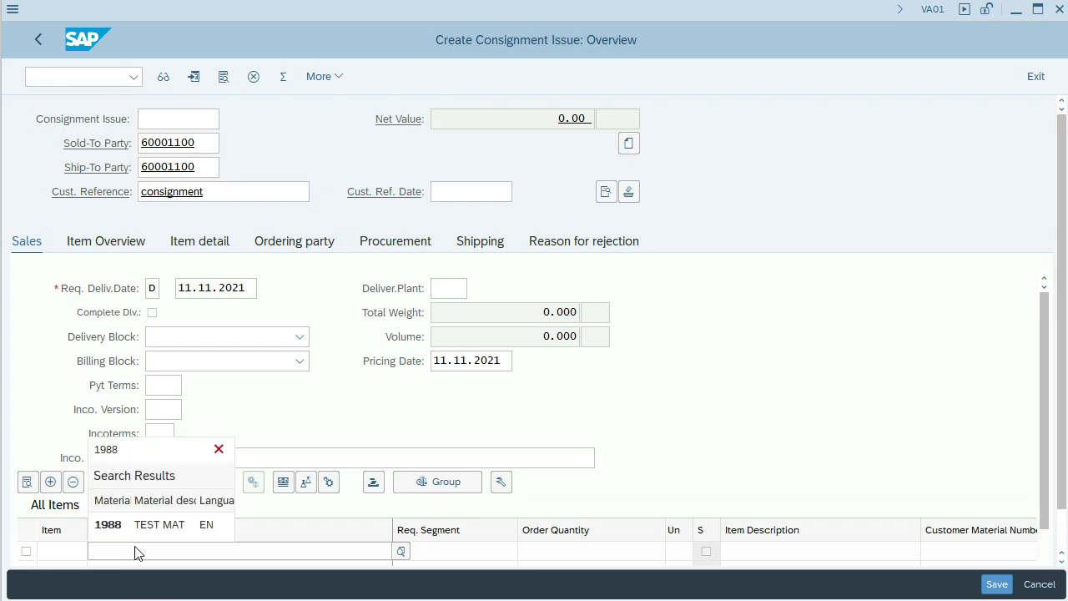
{"action": "left_click", "coordinate": [144, 526]}
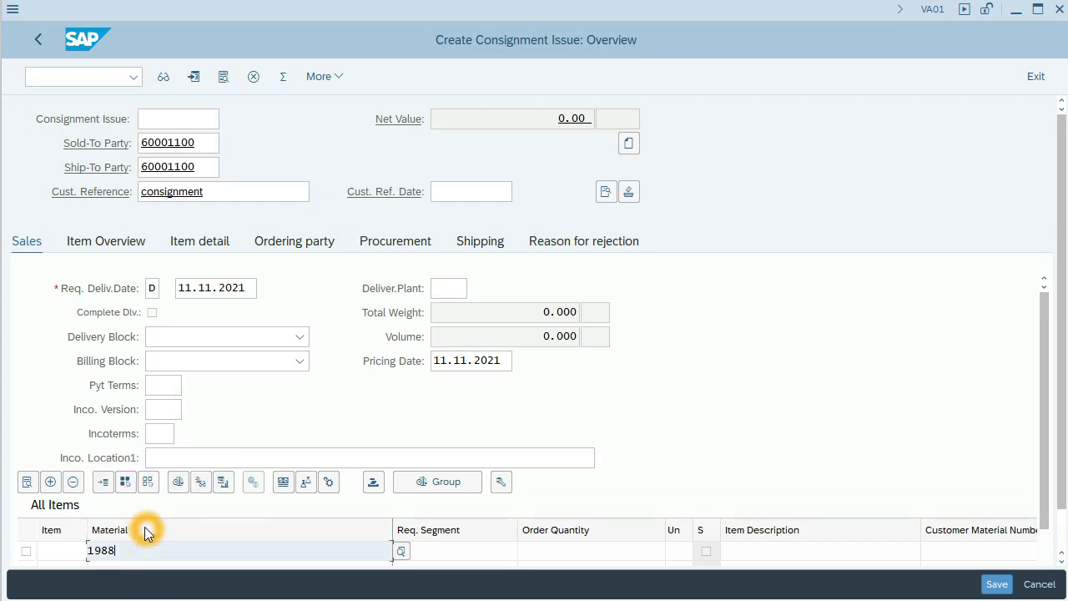
{"action": "left_click", "coordinate": [537, 551]}
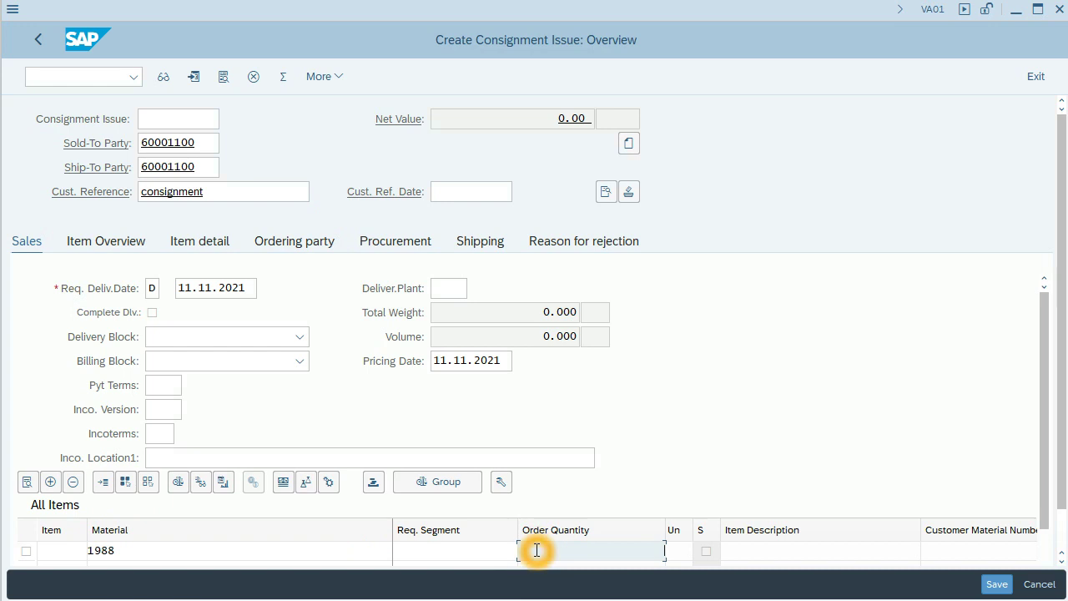
{"action": "type", "text": "10"}
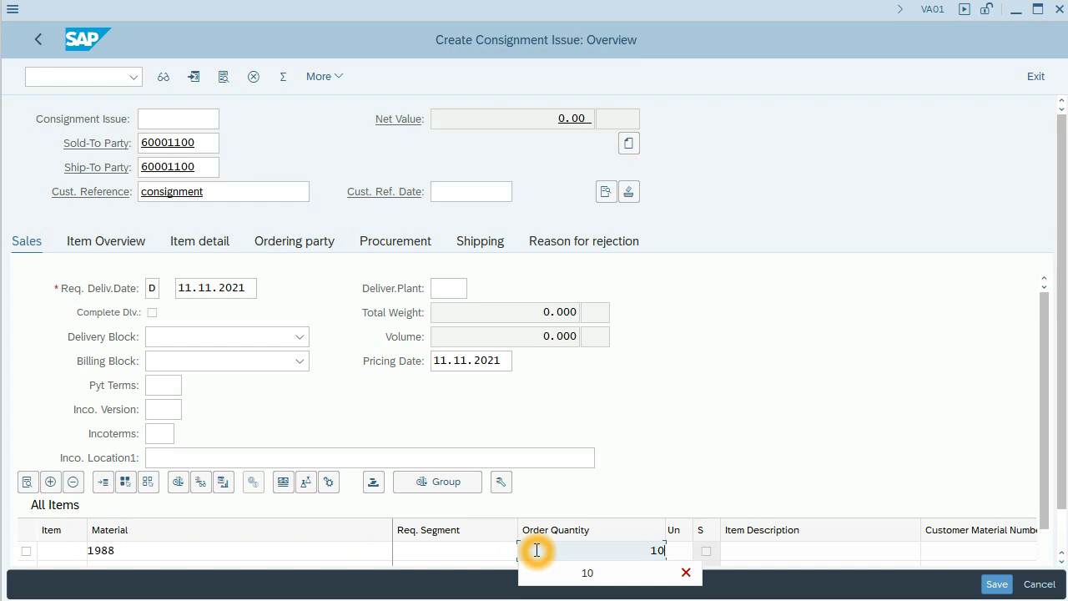
{"action": "key", "text": "Return"}
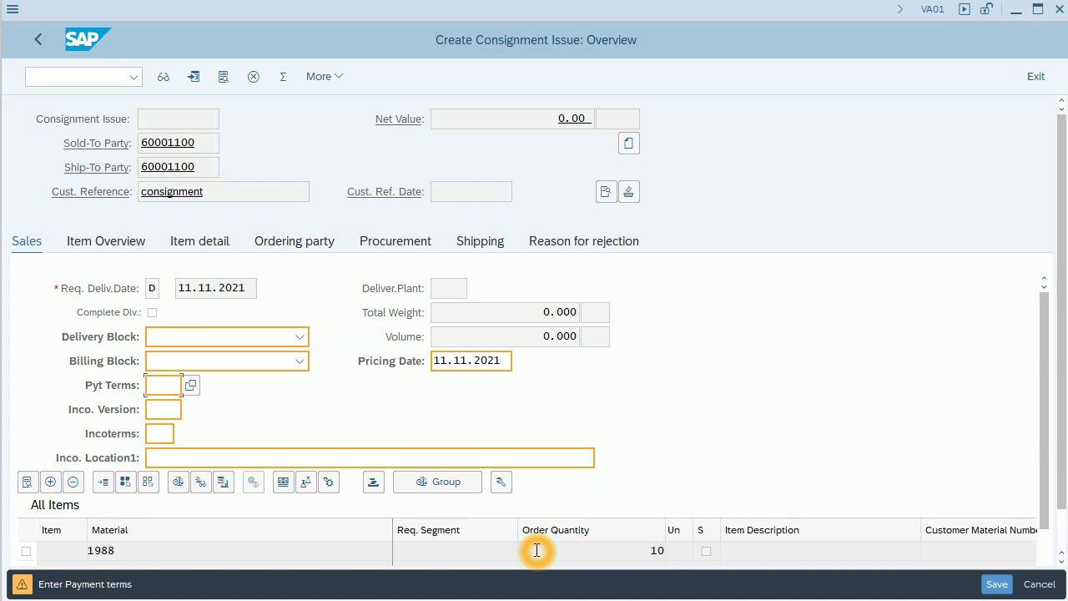
Step: Set the payment terms to 0001 (Payable immediately Due net) and confirm the order data
{"action": "left_click", "coordinate": [149, 386]}
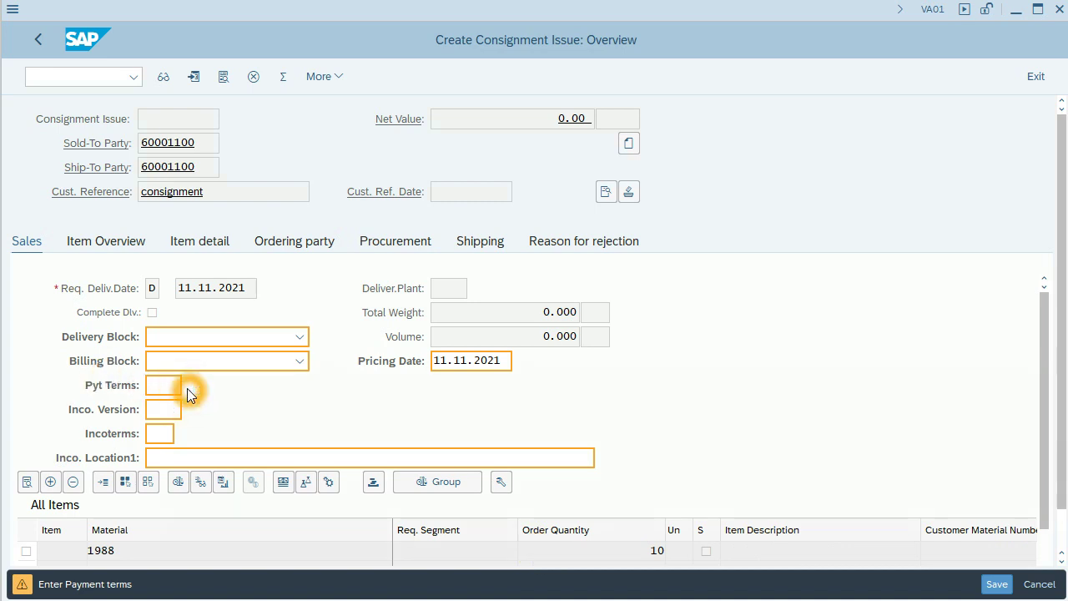
{"action": "key", "text": "F4"}
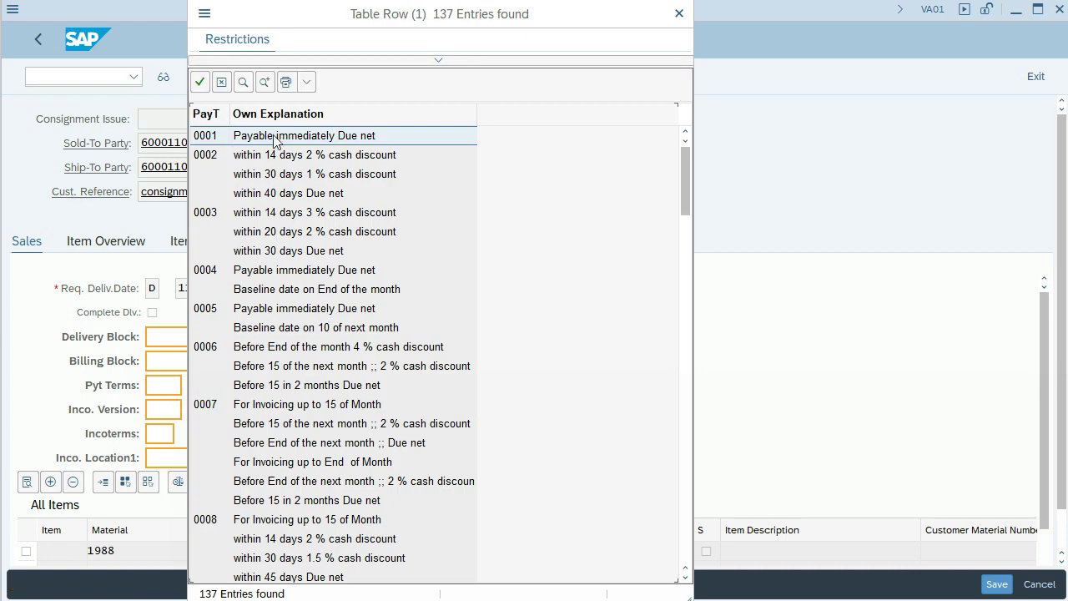
{"action": "left_click", "coordinate": [242, 138]}
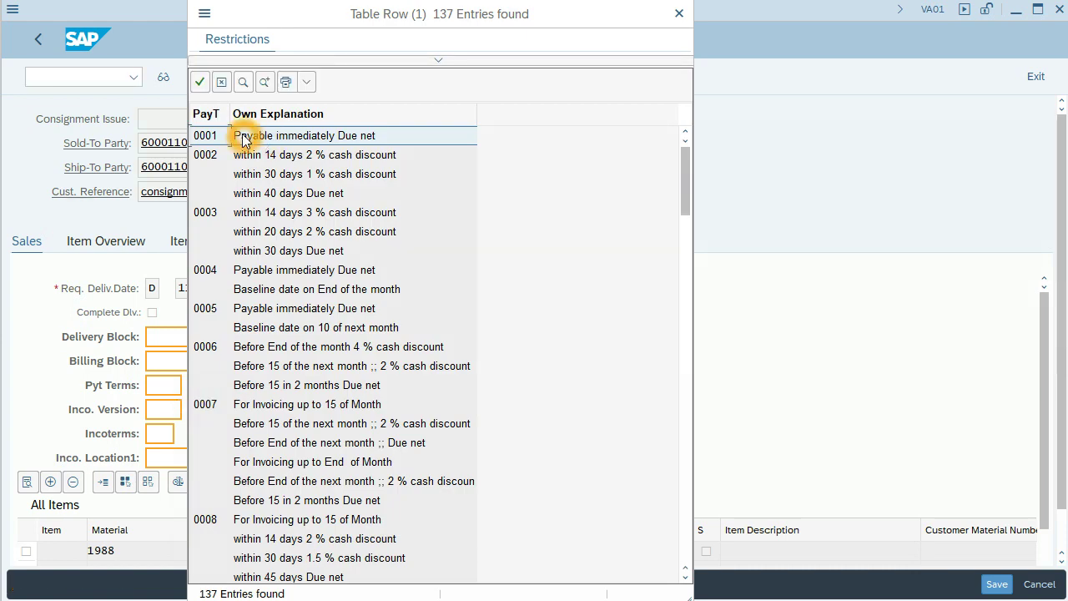
{"action": "double_click", "coordinate": [309, 136]}
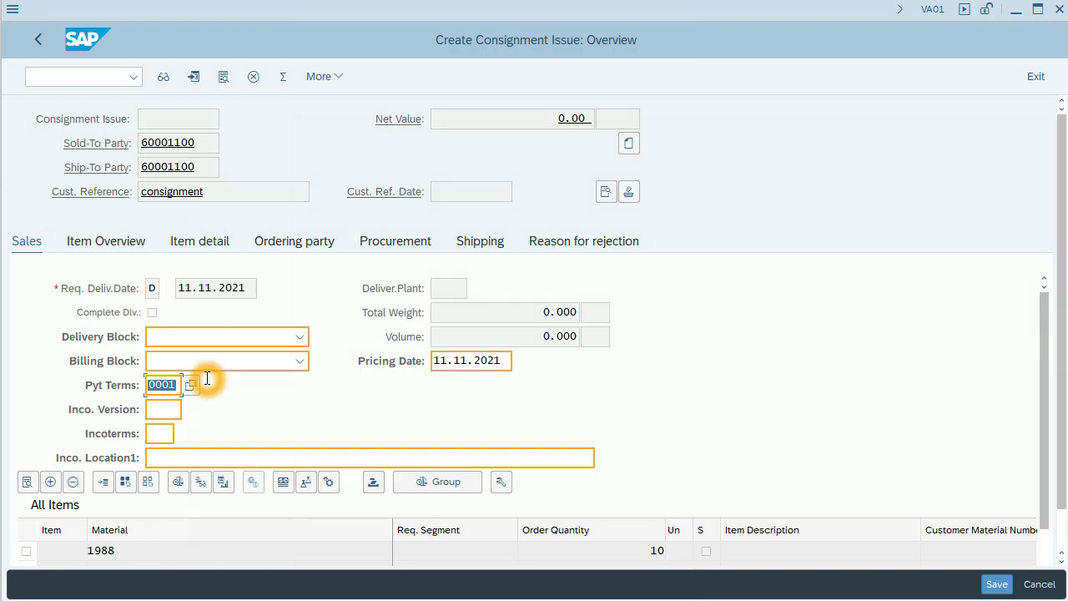
{"action": "key", "text": "Return"}
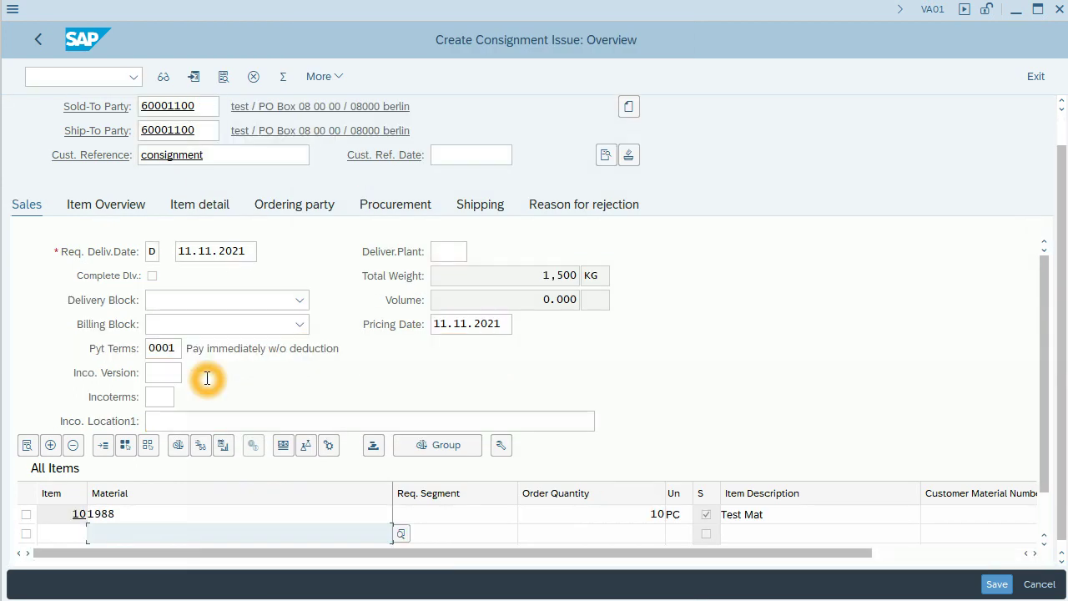
Step: Open the incomplete consignment issue's missing data for editing and set the header Incoterms to CFR (Costs and freight)
{"action": "left_click", "coordinate": [1007, 587]}
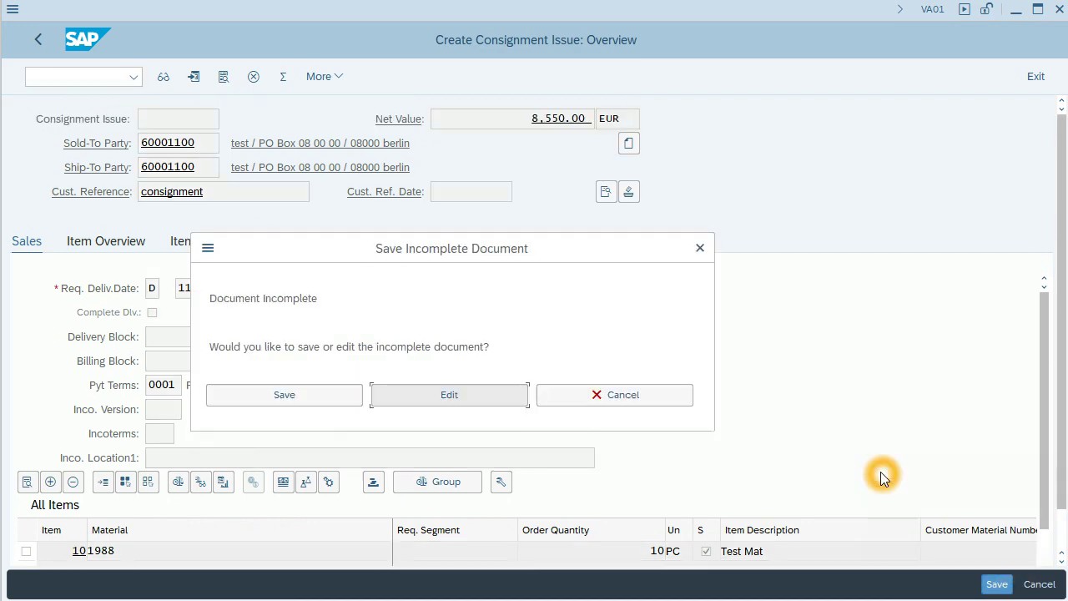
{"action": "left_click", "coordinate": [437, 393]}
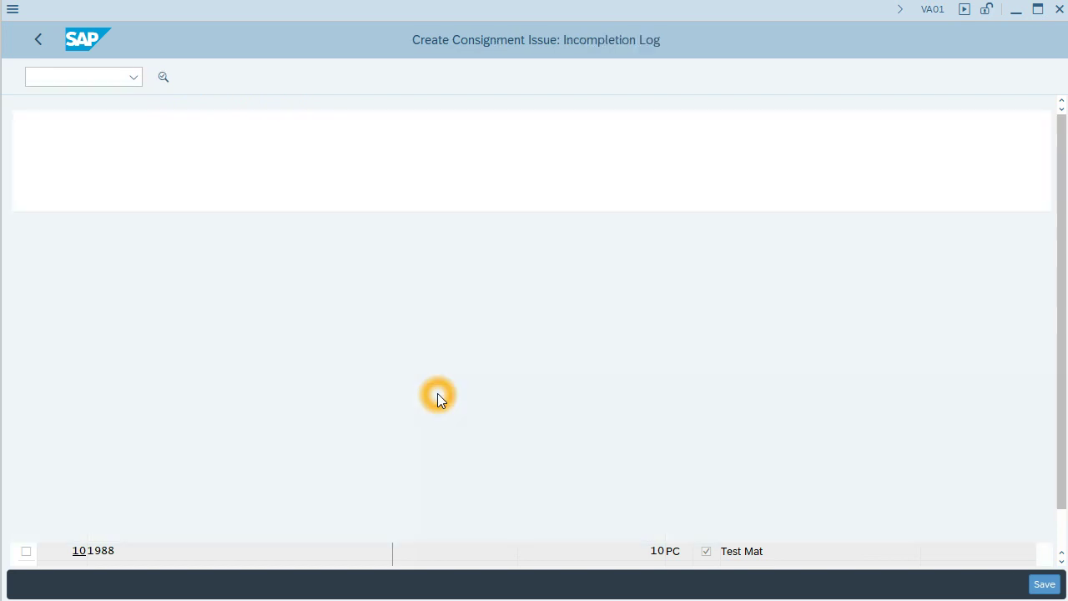
{"action": "double_click", "coordinate": [184, 250]}
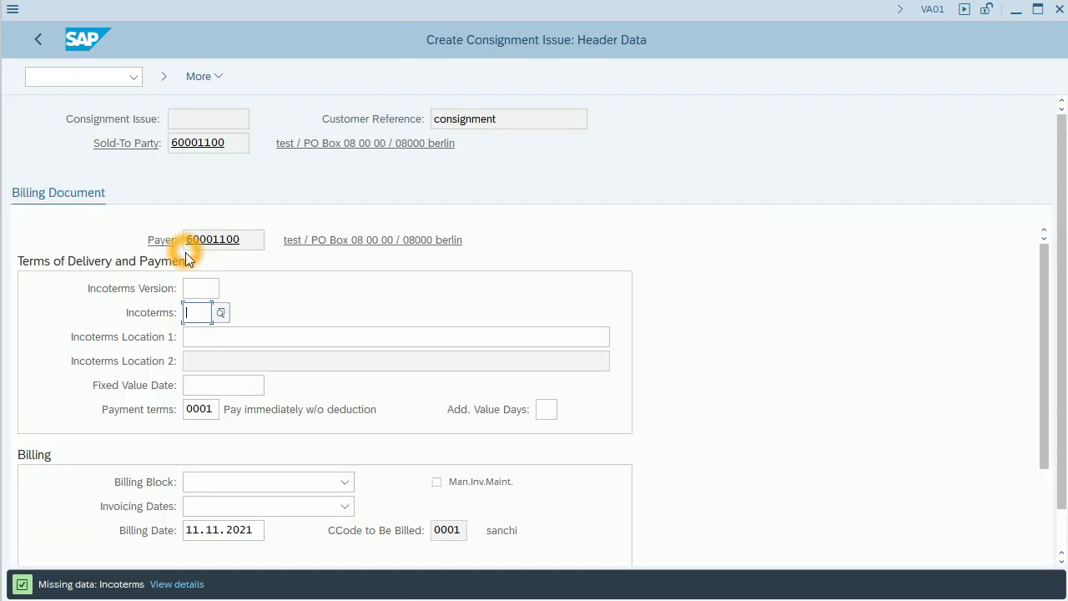
{"action": "left_click", "coordinate": [220, 312]}
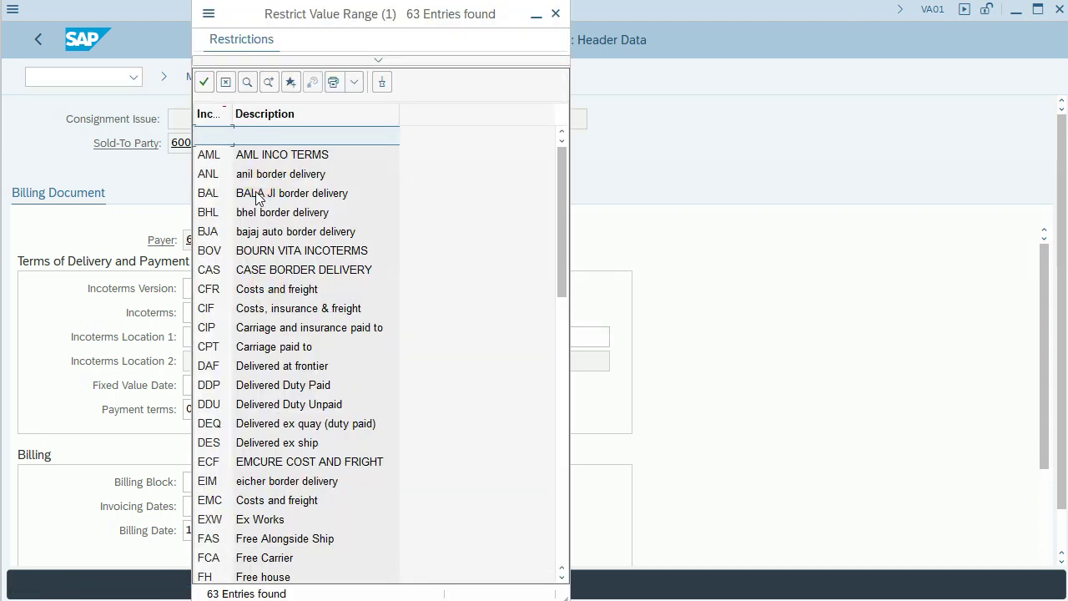
{"action": "left_click", "coordinate": [284, 292]}
{"action": "double_click", "coordinate": [285, 294]}
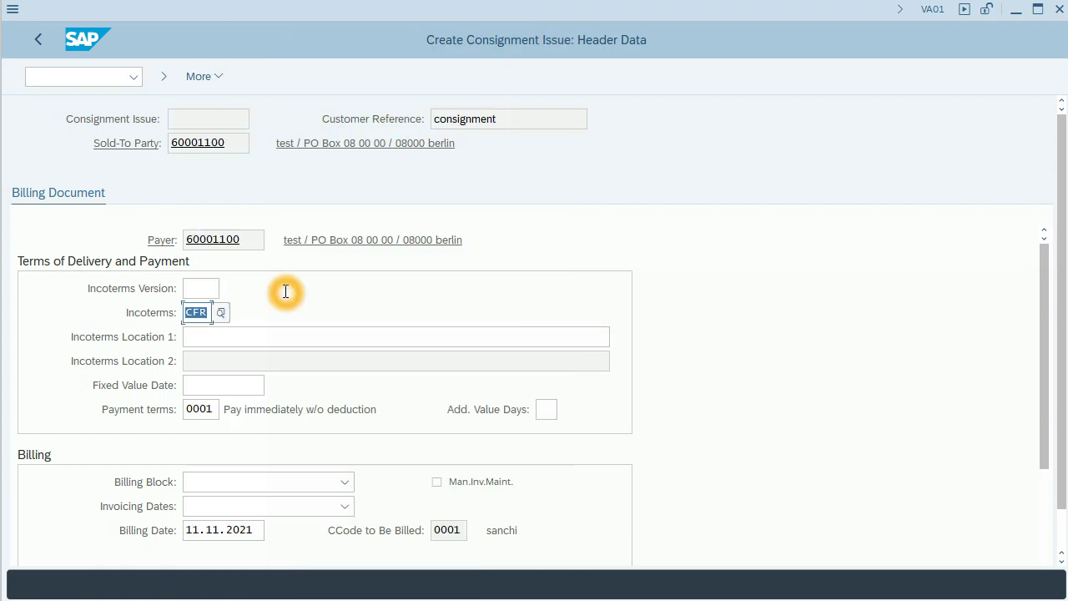
Step: Set Incoterms Location 1 to Germany, accept the freight redetermination and return to the incompletion log
{"action": "key", "text": "Return"}
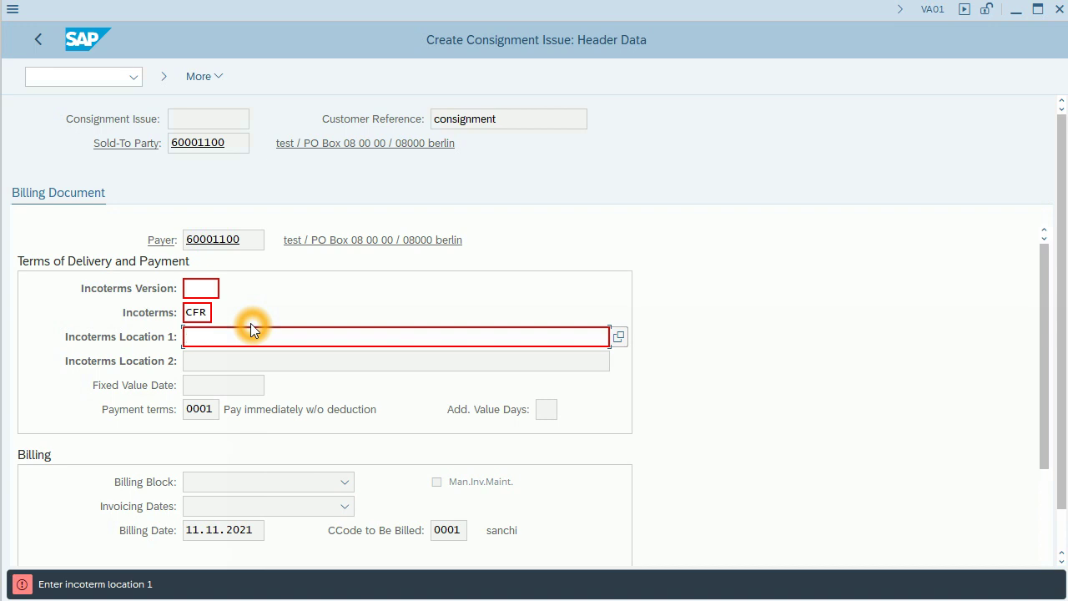
{"action": "type", "text": "Germany"}
{"action": "key", "text": "Return"}
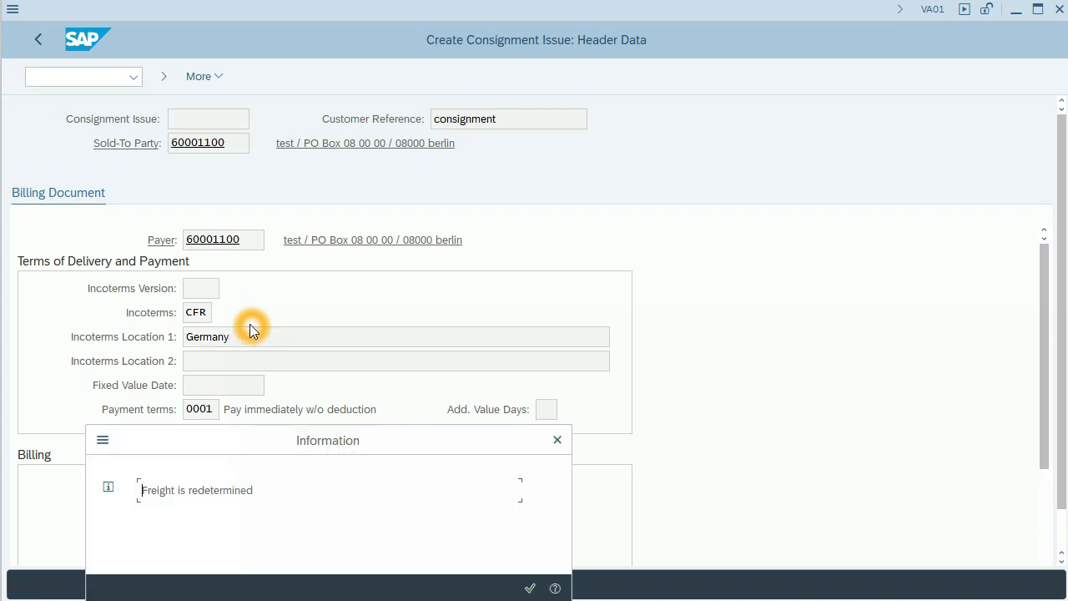
{"action": "key", "text": "Return"}
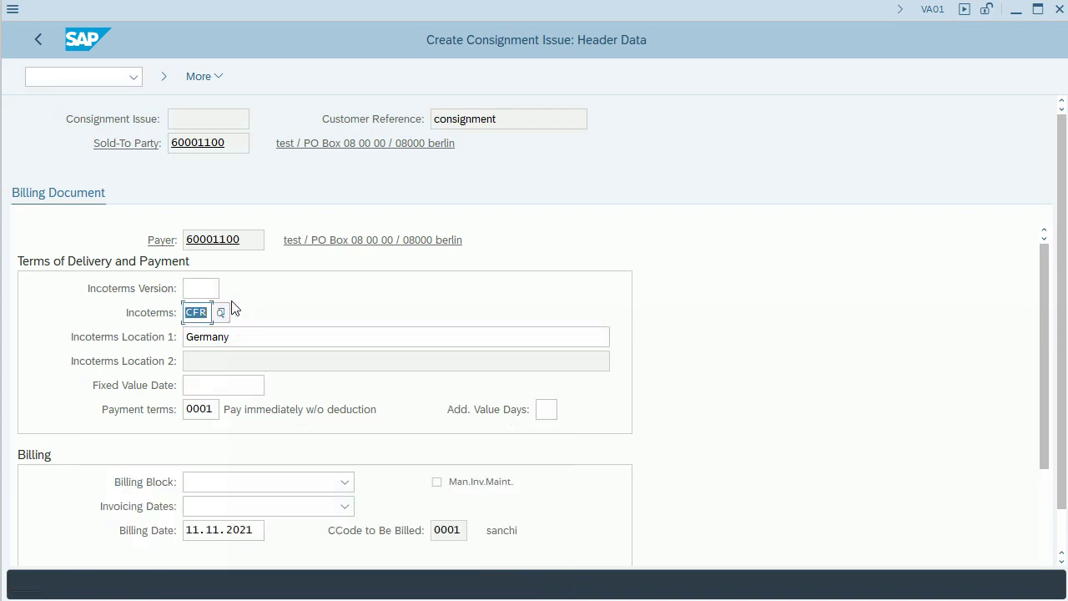
{"action": "left_click", "coordinate": [41, 39]}
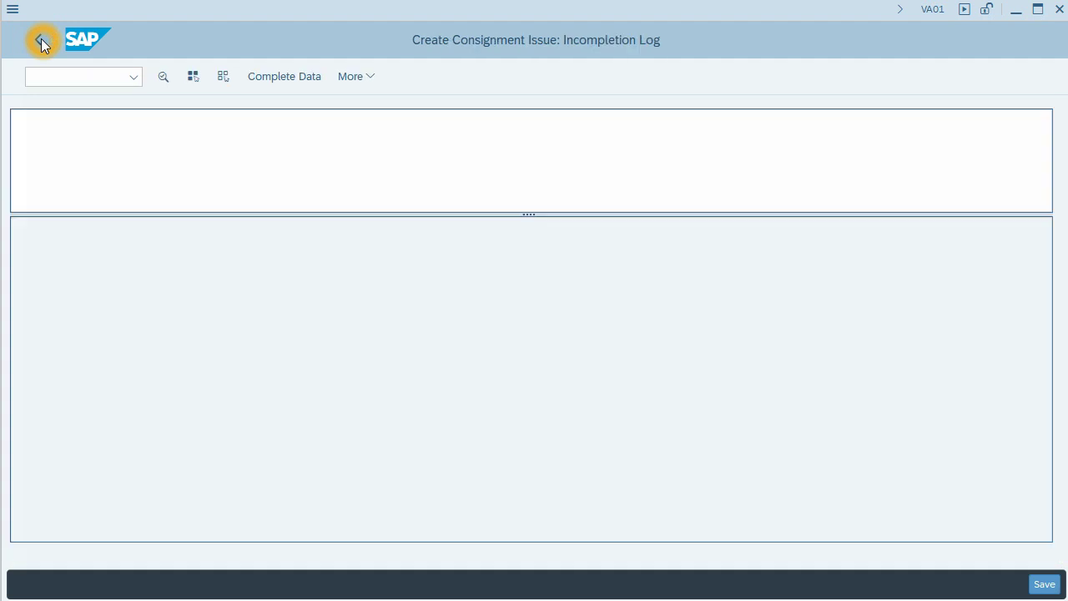
Step: Fill in the missing shipping data of item 10 with plant 9090 and storage location 9090, and return to the incompletion log
{"action": "double_click", "coordinate": [162, 253]}
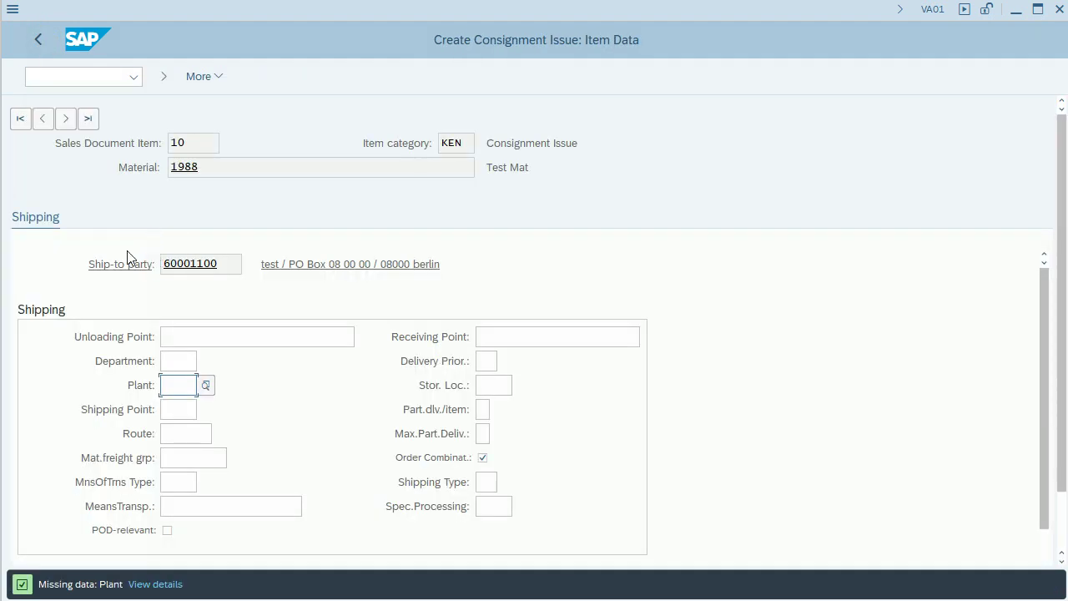
{"action": "left_click", "coordinate": [185, 383]}
{"action": "type", "text": "9090"}
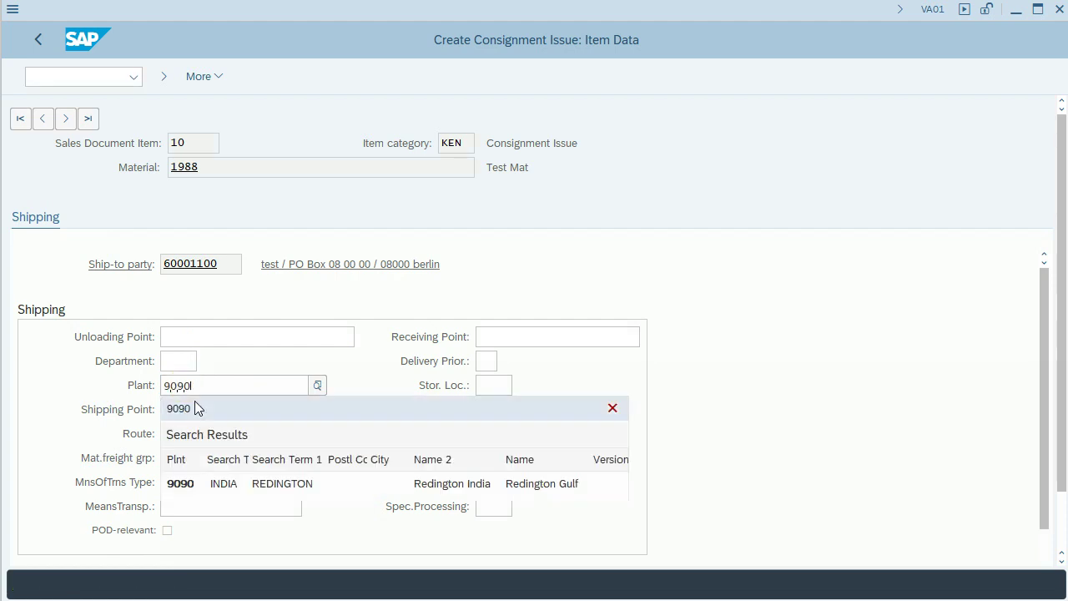
{"action": "left_click", "coordinate": [202, 411]}
{"action": "left_click", "coordinate": [496, 384]}
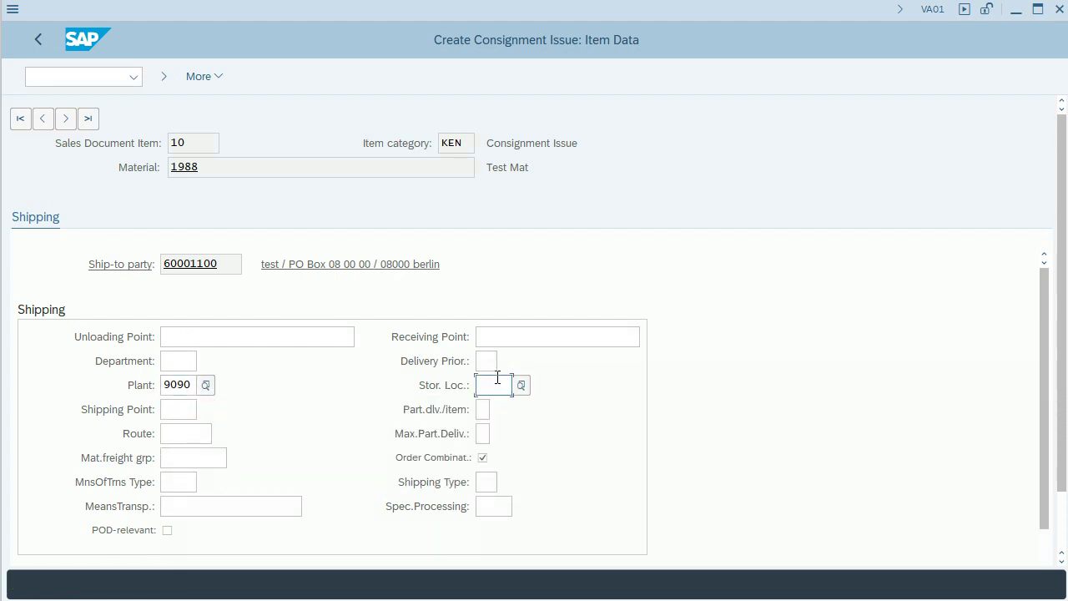
{"action": "type", "text": "9090"}
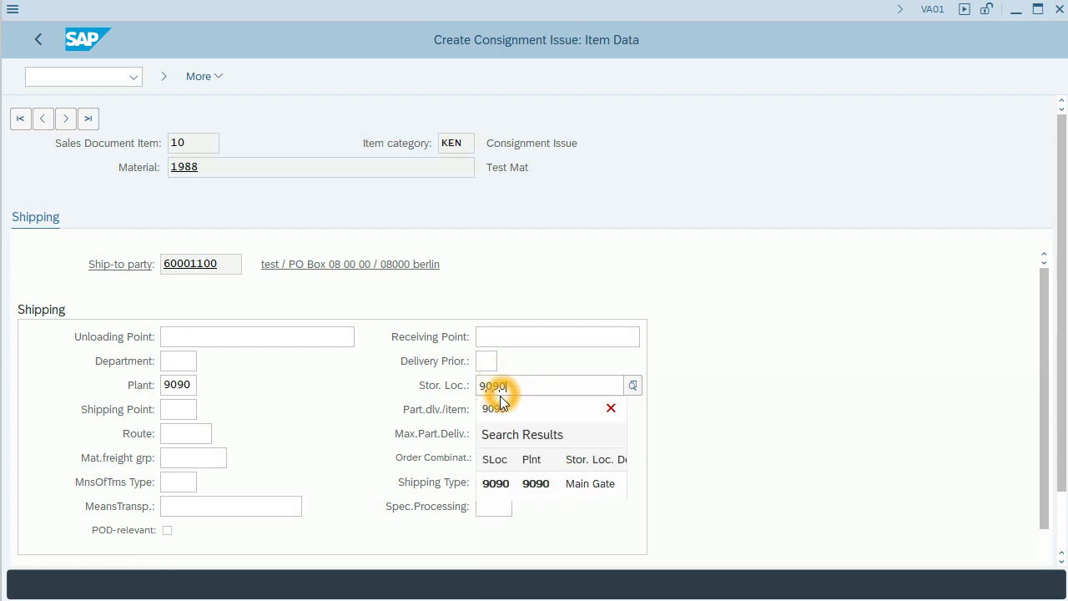
{"action": "left_click", "coordinate": [500, 408]}
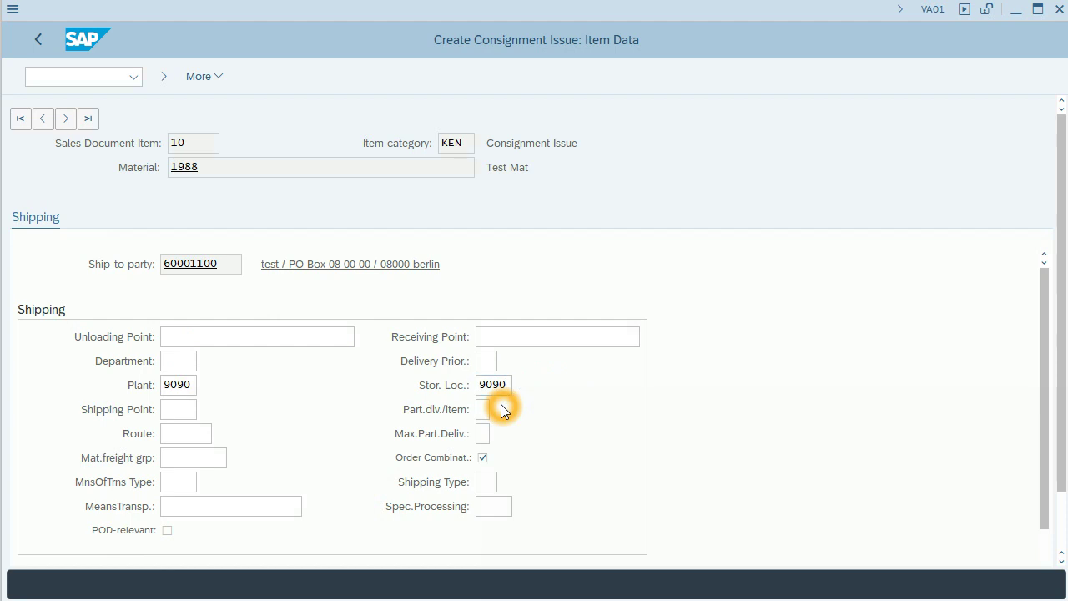
{"action": "key", "text": "Return"}
{"action": "key", "text": "Return"}
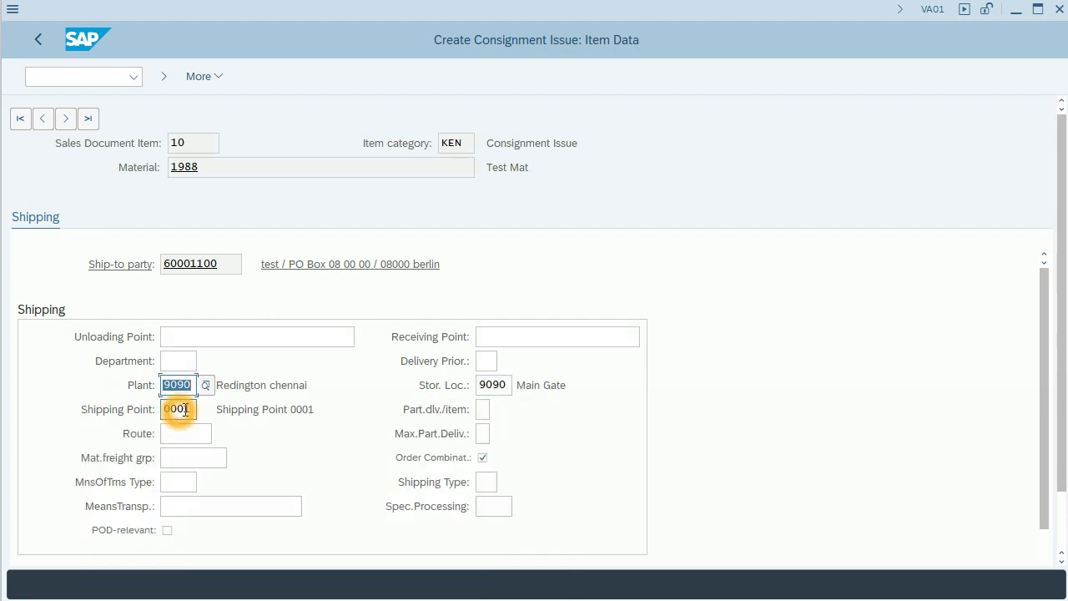
{"action": "left_click", "coordinate": [36, 42]}
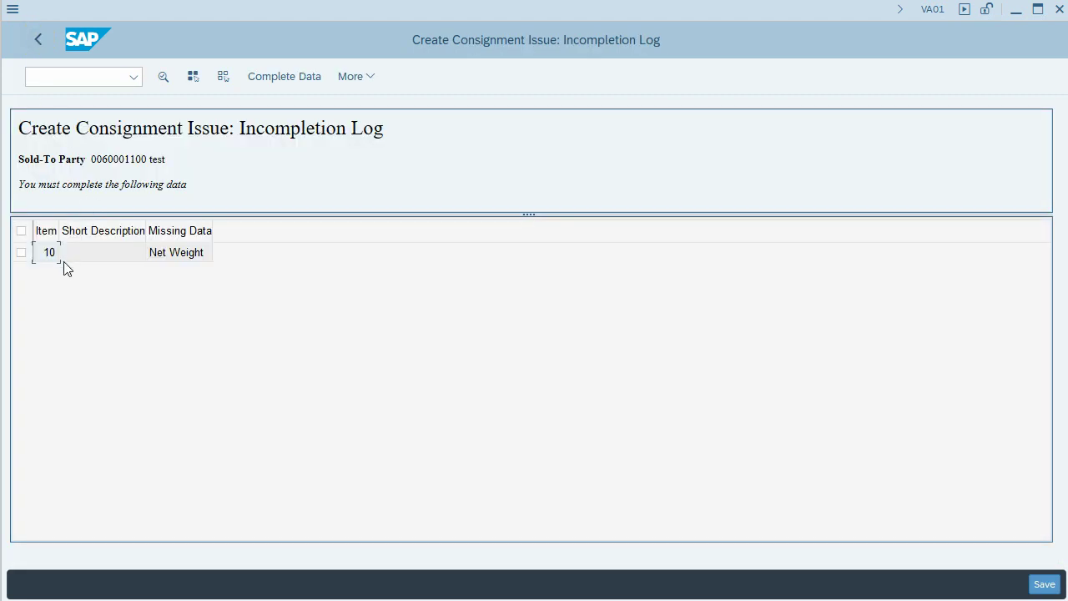
Step: Set the missing net weight of item 10 to 1 KG and return to the order overview
{"action": "double_click", "coordinate": [163, 254]}
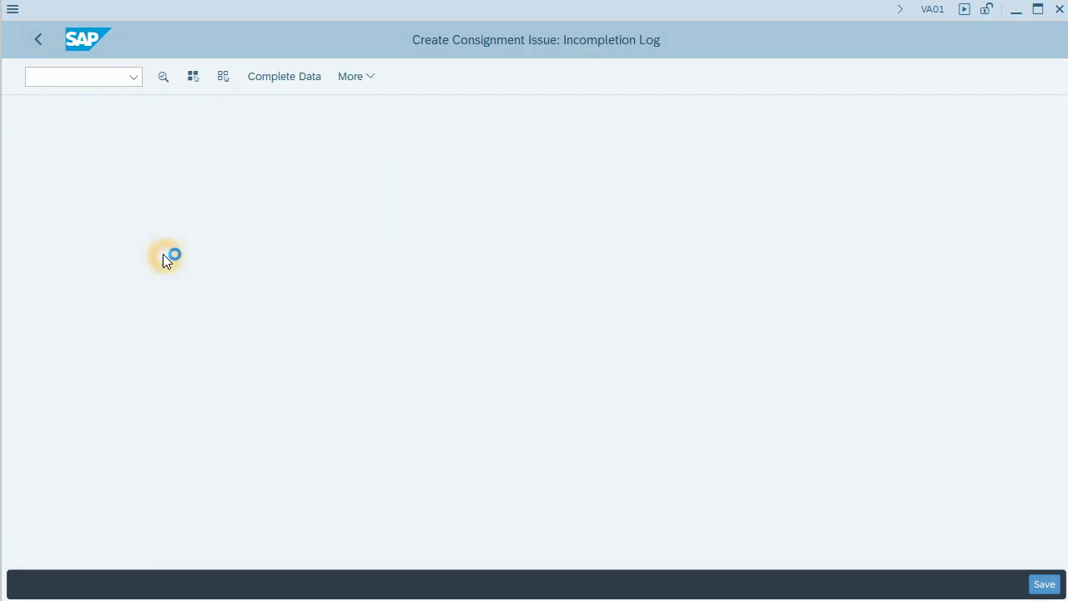
{"action": "left_click", "coordinate": [286, 533]}
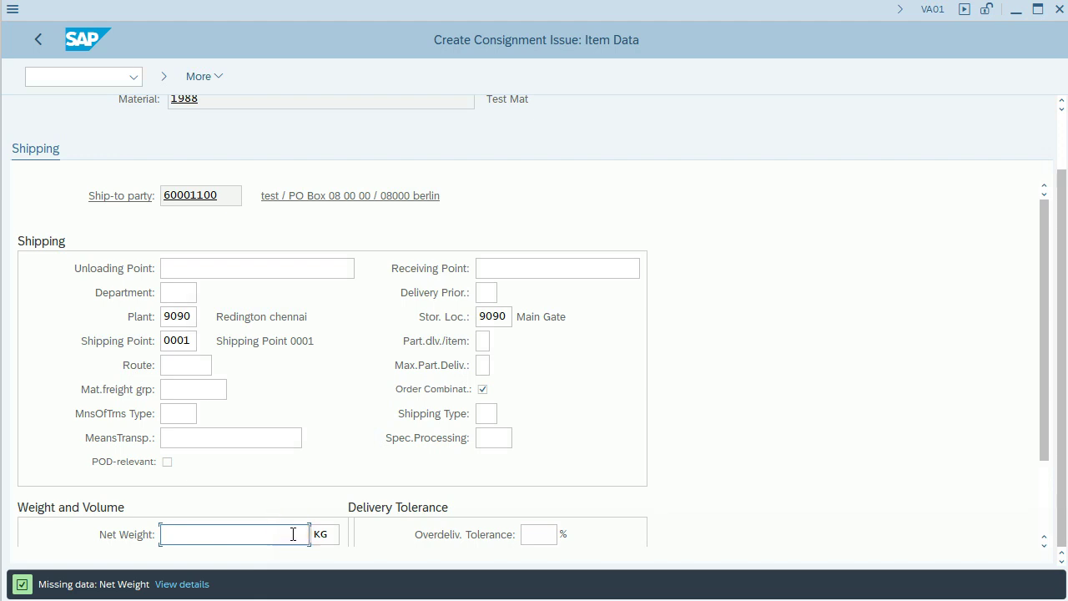
{"action": "left_click", "coordinate": [293, 534]}
{"action": "type", "text": "1"}
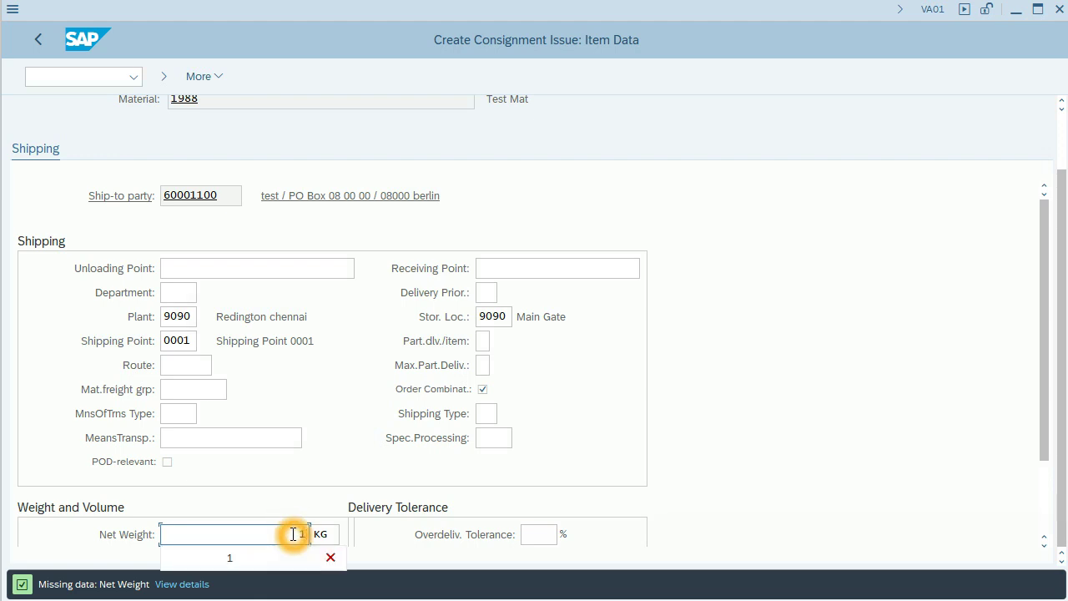
{"action": "double_click", "coordinate": [293, 534]}
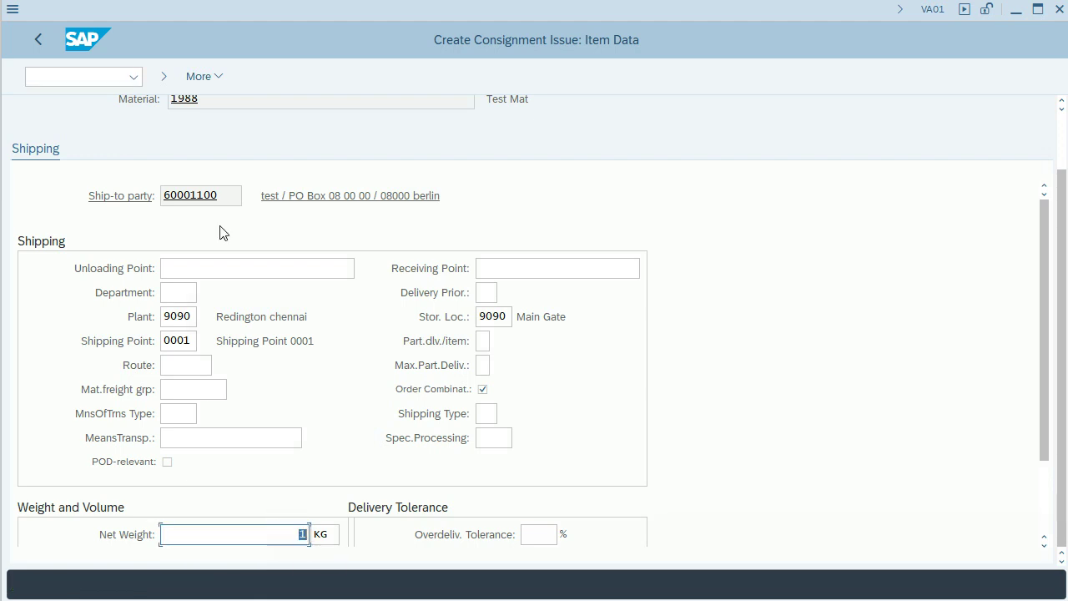
{"action": "left_click", "coordinate": [38, 37]}
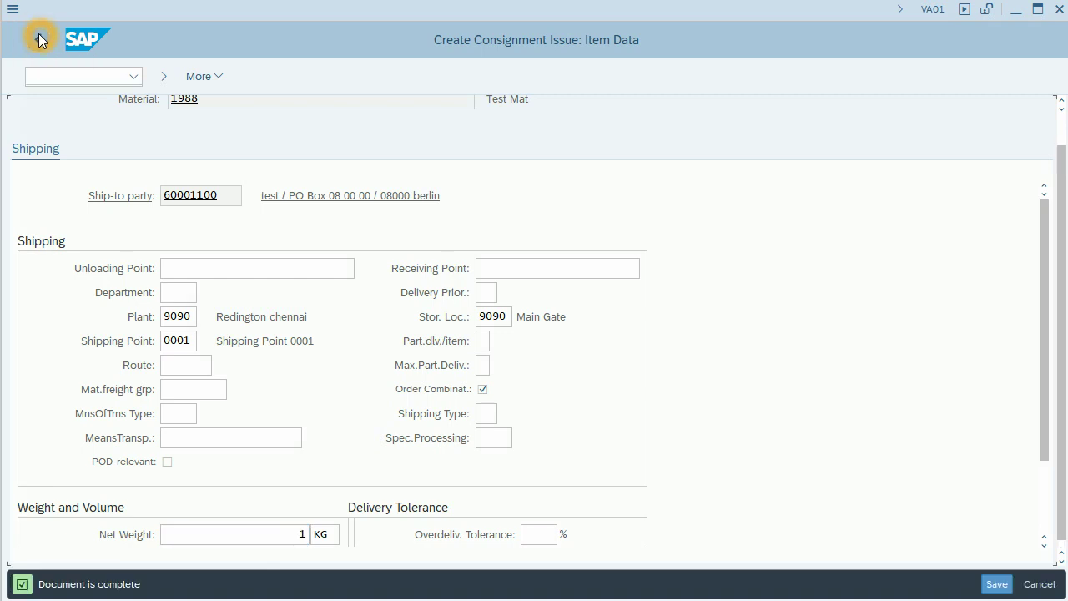
Step: Save the completed consignment issue and go back to the SAP Easy Access menu
{"action": "left_click", "coordinate": [131, 588]}
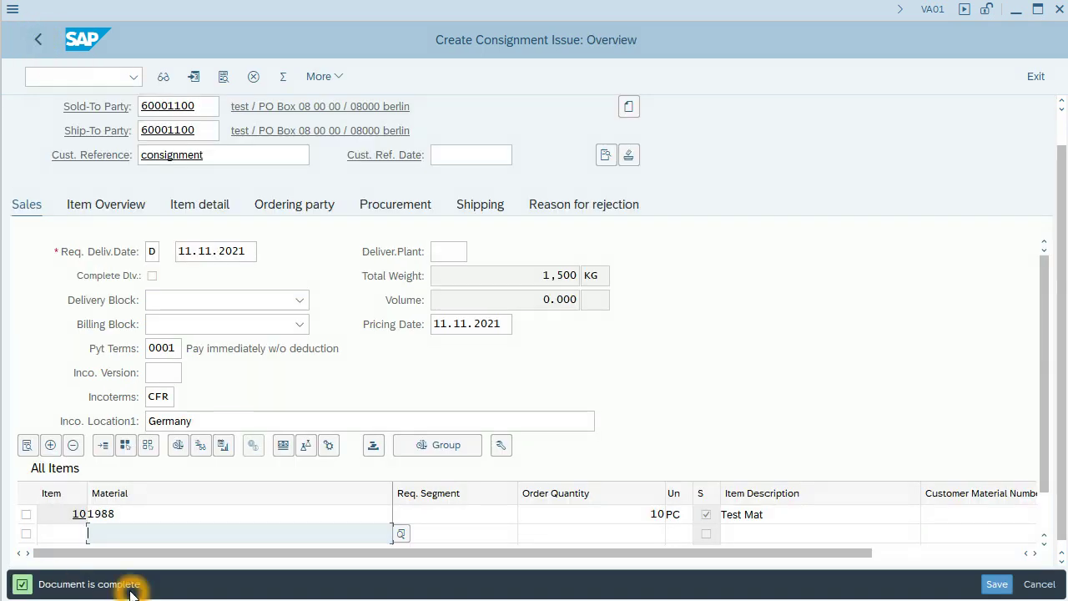
{"action": "left_click", "coordinate": [1002, 586]}
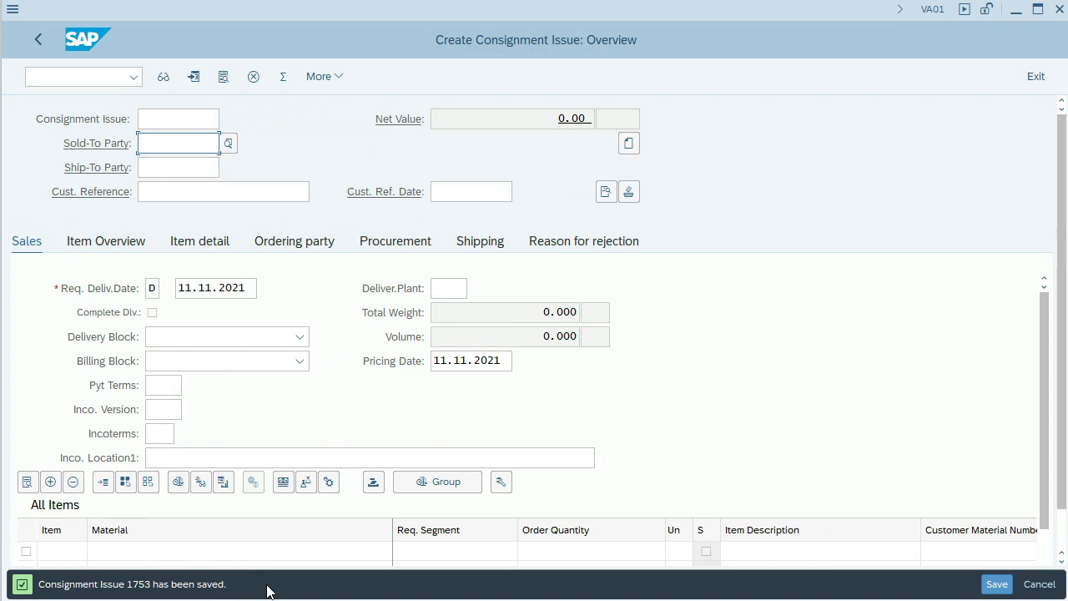
{"action": "left_click", "coordinate": [37, 39]}
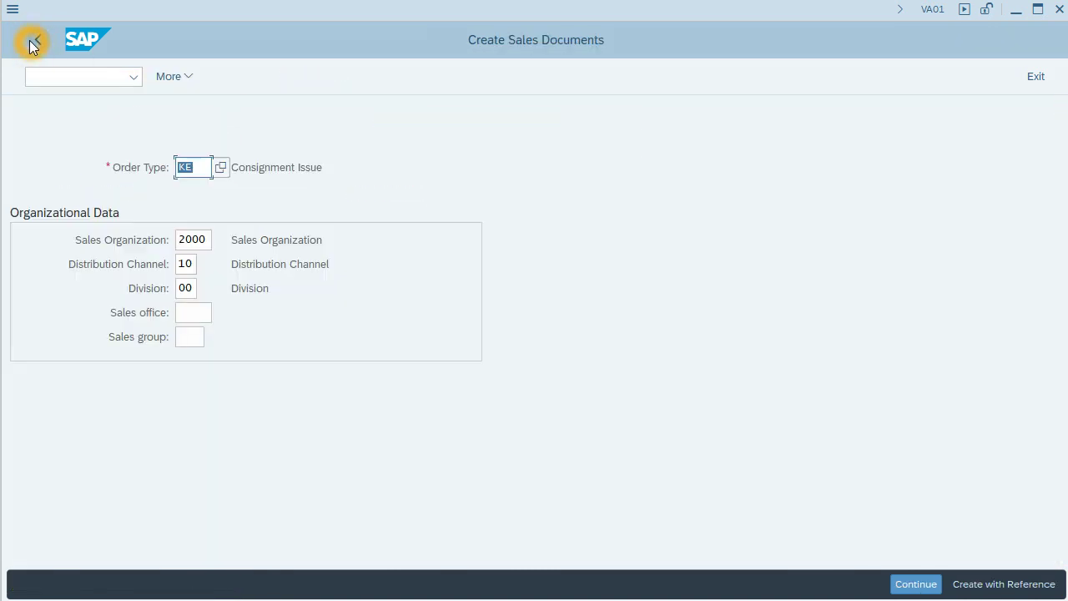
{"action": "left_click", "coordinate": [34, 40]}
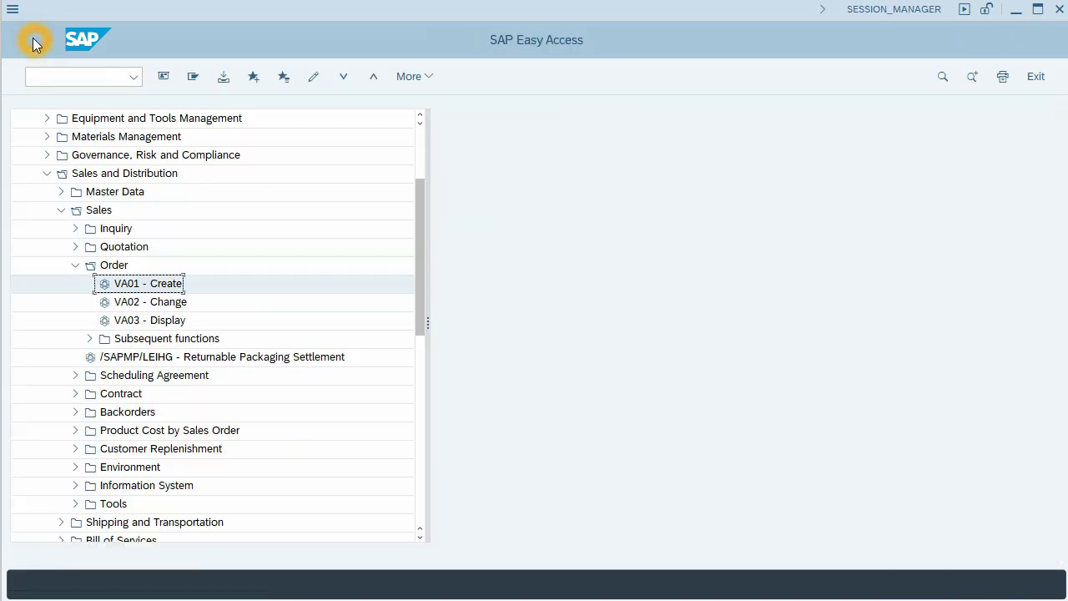
Step: Open the saved consignment issue for changing with transaction VA02
{"action": "left_click", "coordinate": [163, 304]}
{"action": "double_click", "coordinate": [163, 303]}
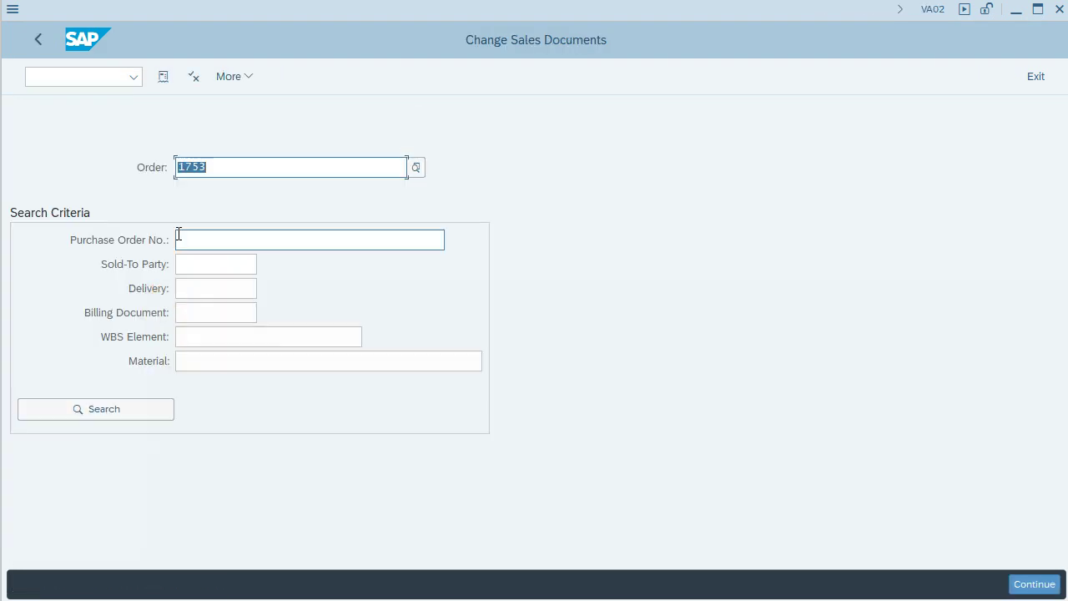
{"action": "key", "text": "Return"}
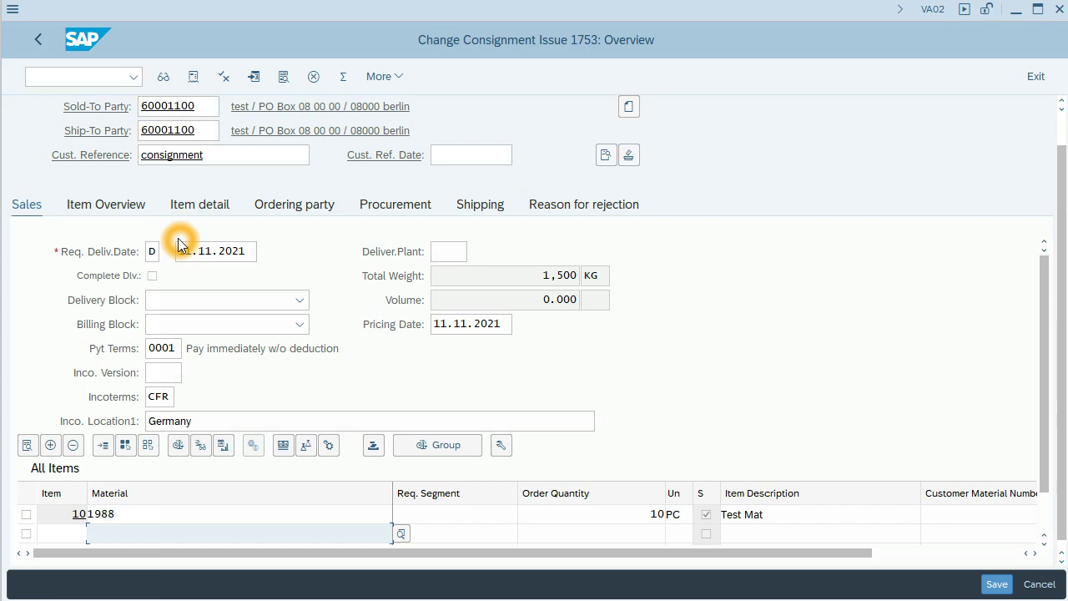
Step: Set the confirmed quantity of material 1988 to 10 in the procurement data and save the consignment issue
{"action": "left_click", "coordinate": [411, 212]}
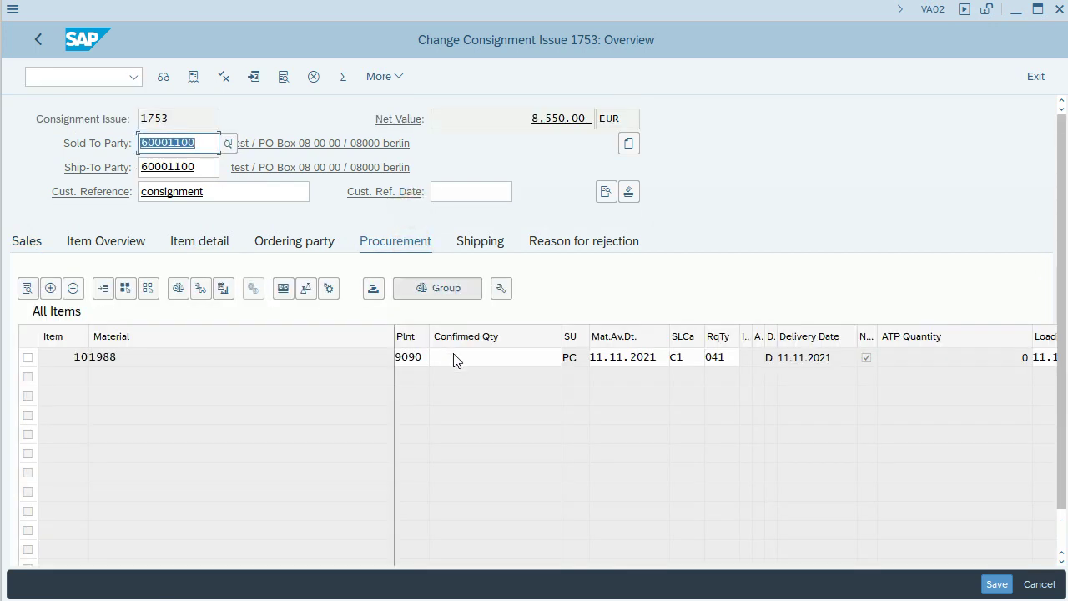
{"action": "left_click", "coordinate": [469, 350]}
{"action": "left_click", "coordinate": [469, 351]}
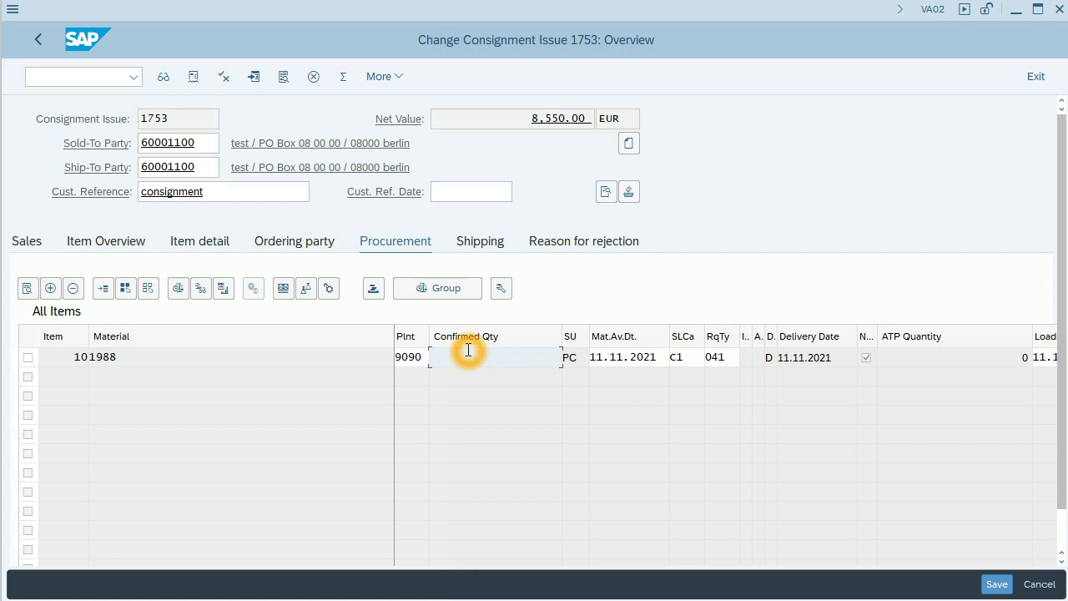
{"action": "type", "text": "10"}
{"action": "key", "text": "Return"}
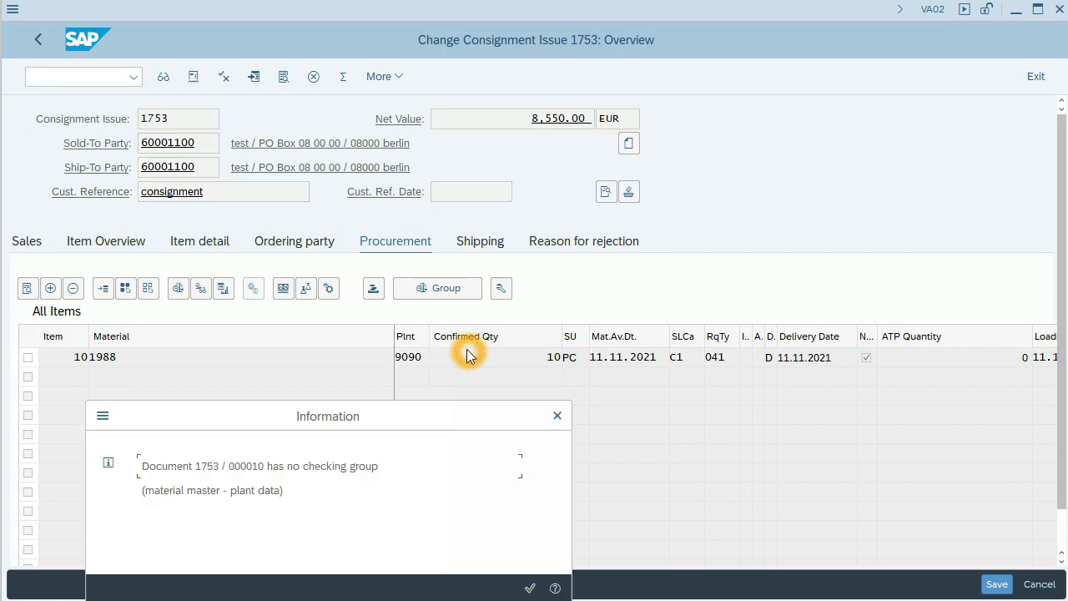
{"action": "key", "text": "Return"}
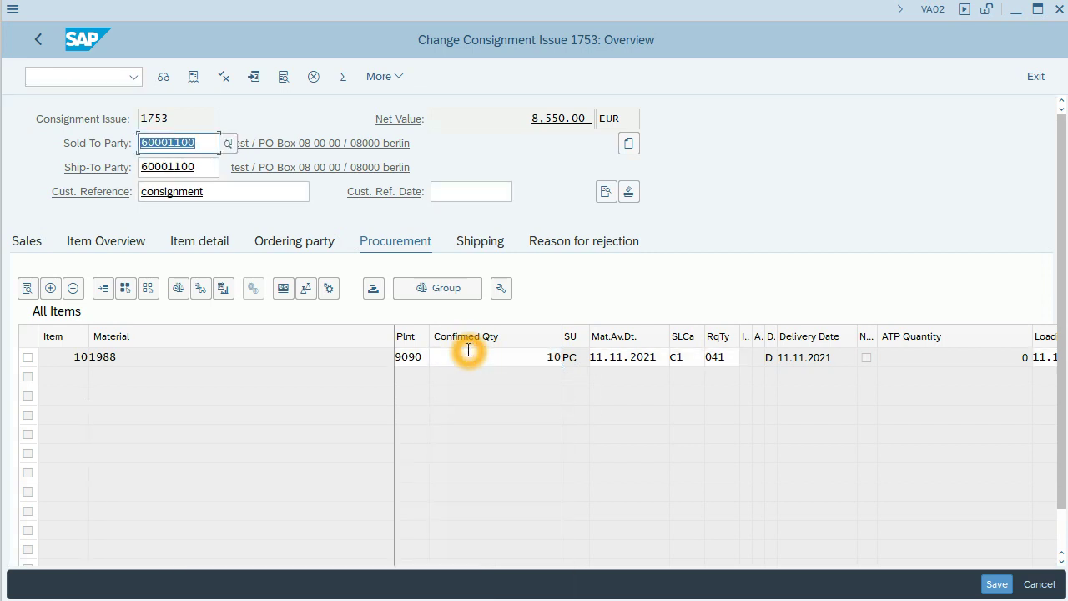
{"action": "left_click", "coordinate": [993, 584]}
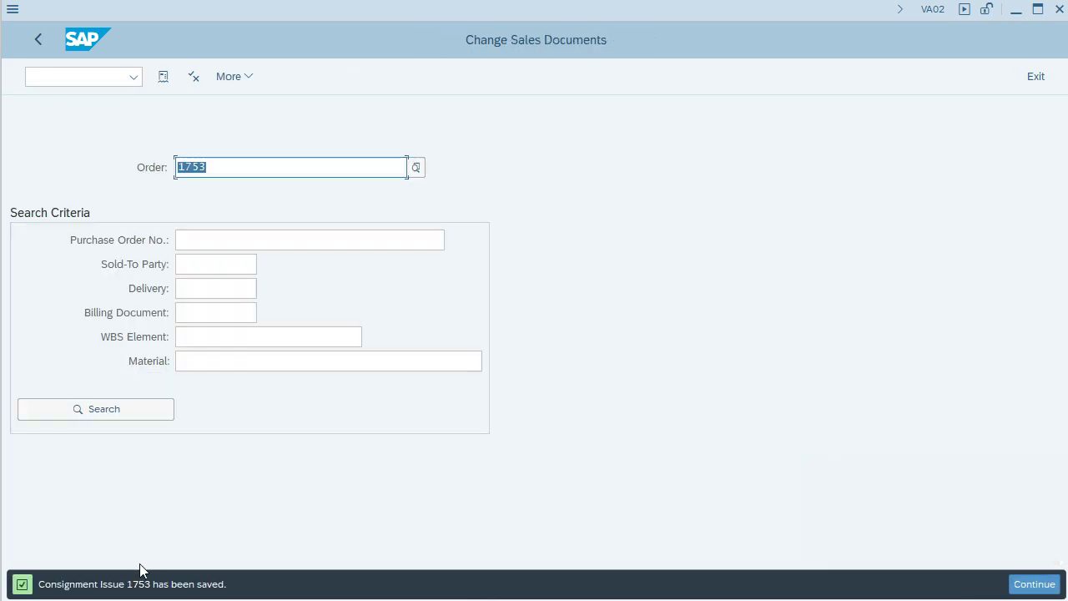
Step: Return to the SAP Easy Access menu and collapse the Sales folder under Sales and Distribution
{"action": "left_click", "coordinate": [231, 585]}
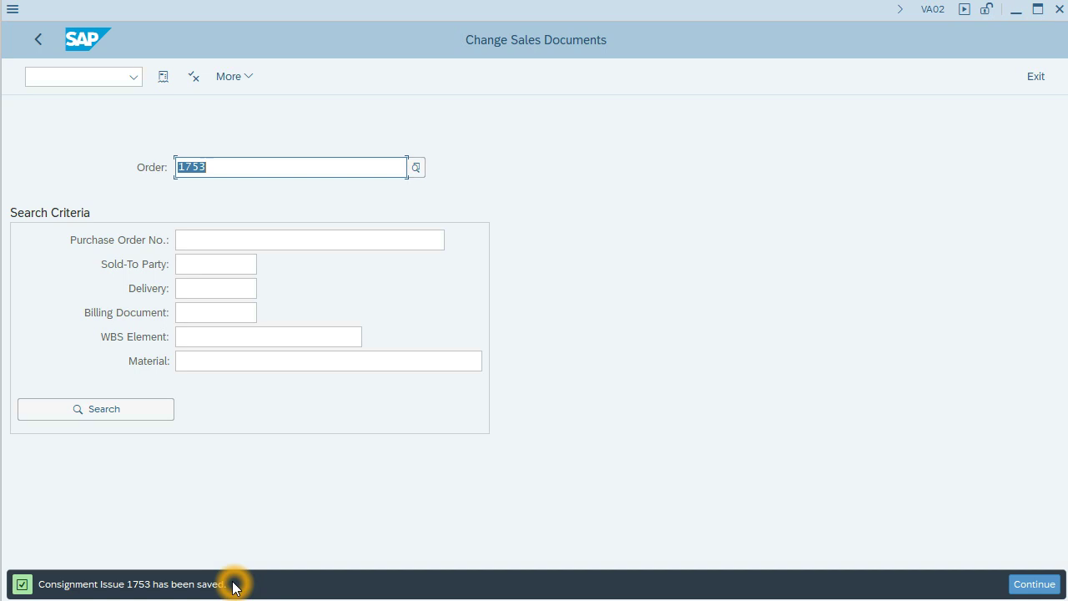
{"action": "left_click", "coordinate": [36, 39]}
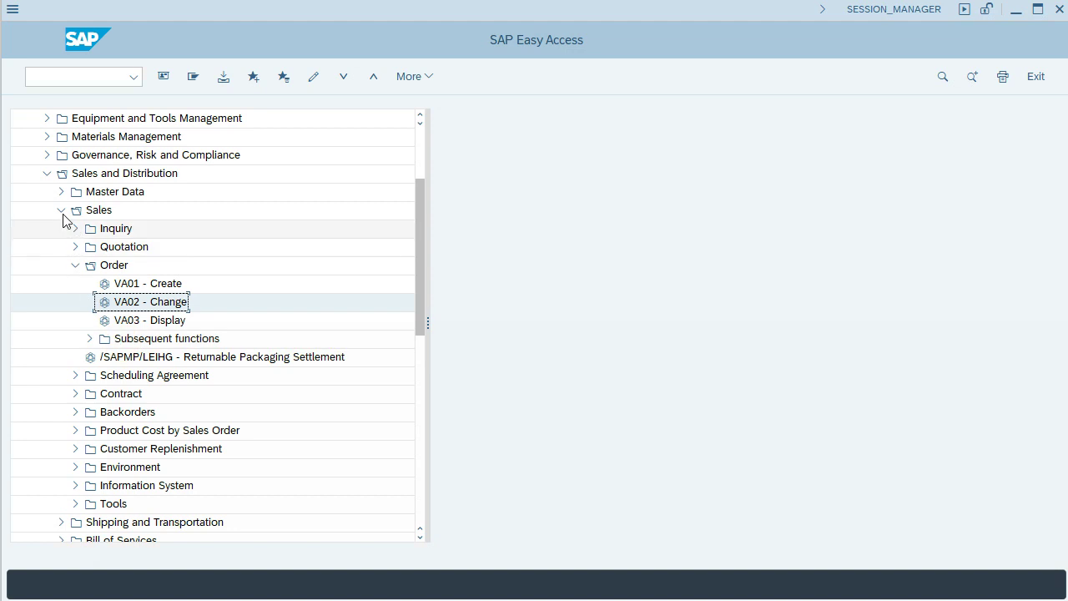
{"action": "left_click", "coordinate": [60, 210]}
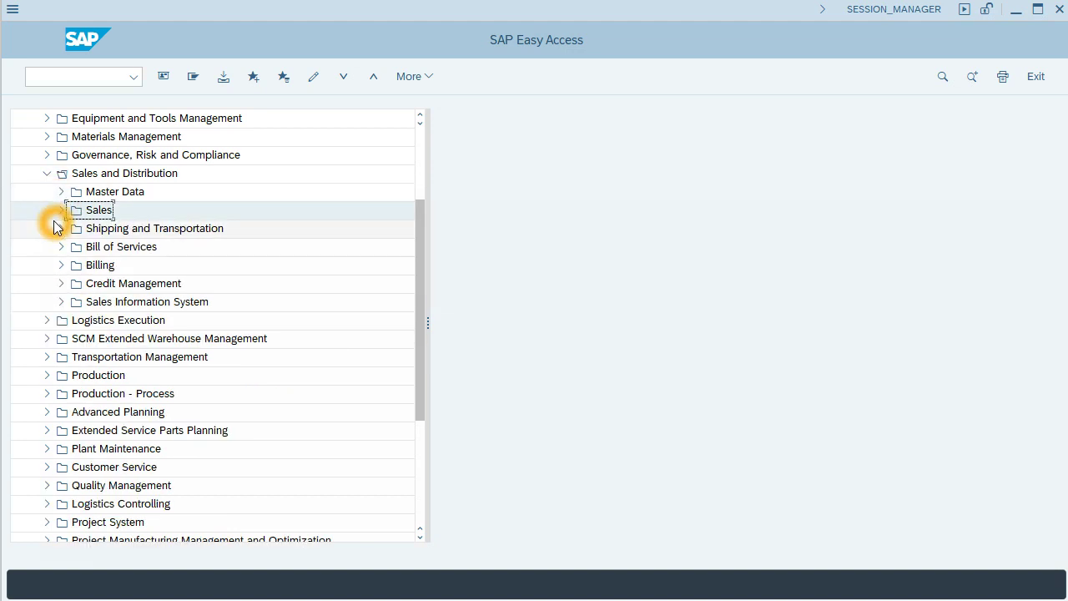
Step: Start an outbound delivery with reference to the saved consignment issue order for shipping point 0001 using VL01N
{"action": "left_click", "coordinate": [61, 228]}
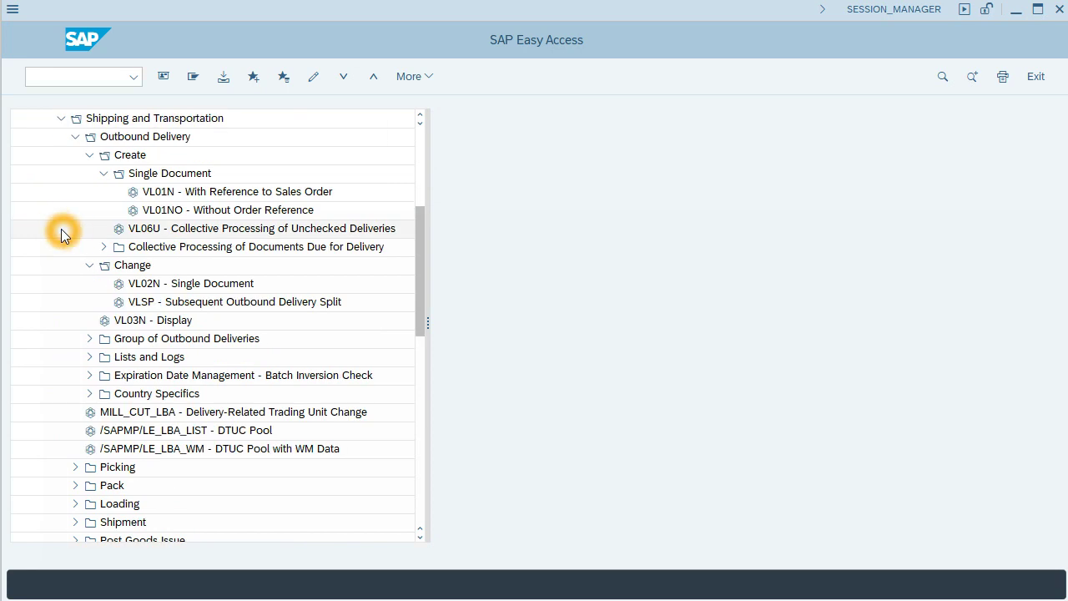
{"action": "left_click", "coordinate": [149, 195]}
{"action": "double_click", "coordinate": [162, 194]}
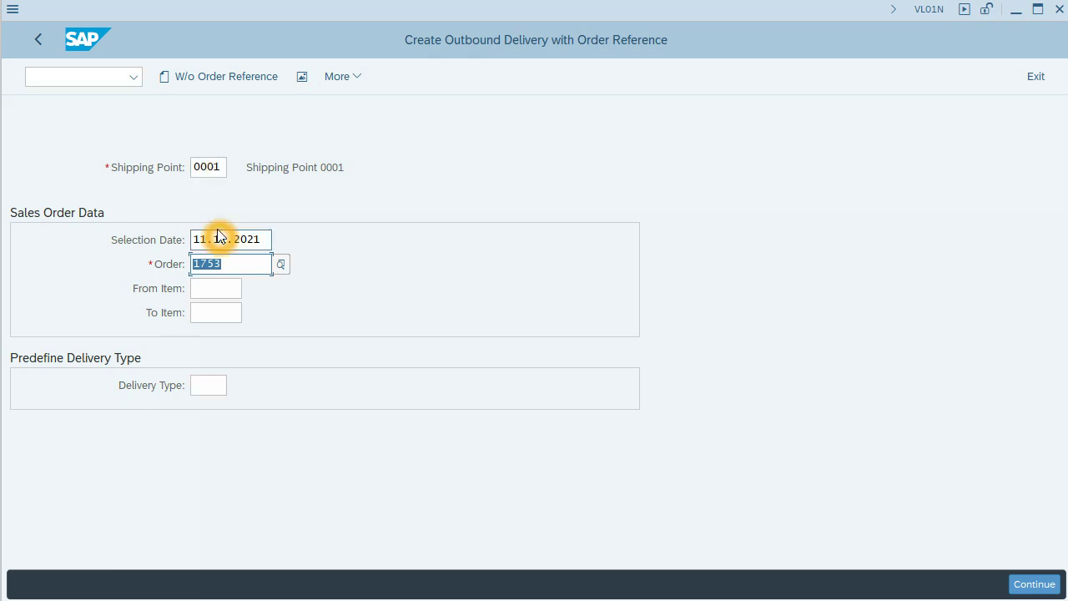
{"action": "key", "text": "Return"}
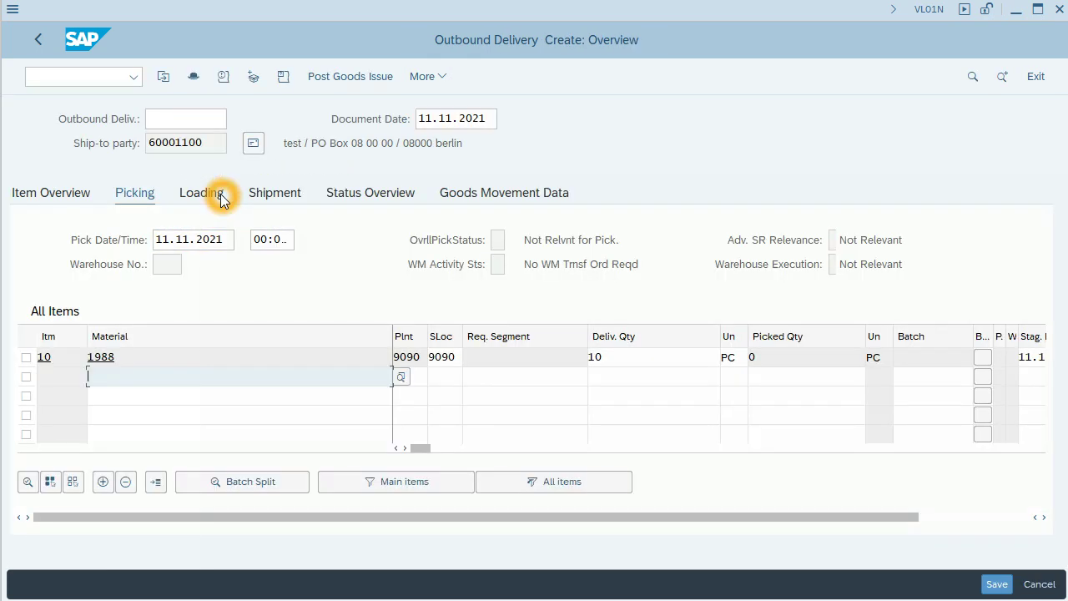
Step: Check the delivery's goods movement and billing status, post goods issue, and return to the SAP Easy Access menu
{"action": "left_click", "coordinate": [380, 199]}
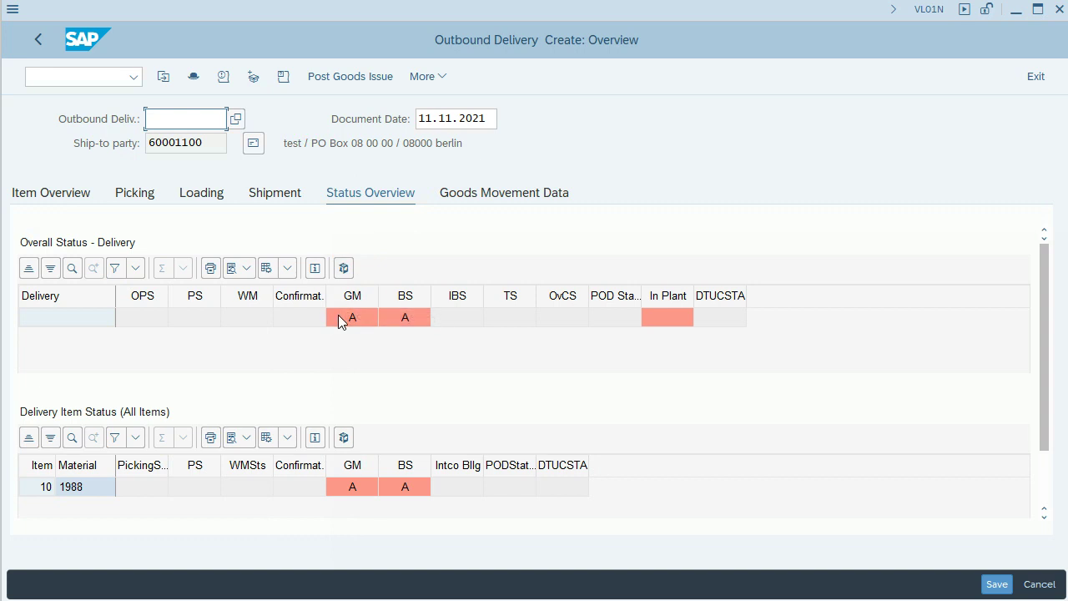
{"action": "left_click", "coordinate": [395, 319]}
{"action": "left_click", "coordinate": [351, 324]}
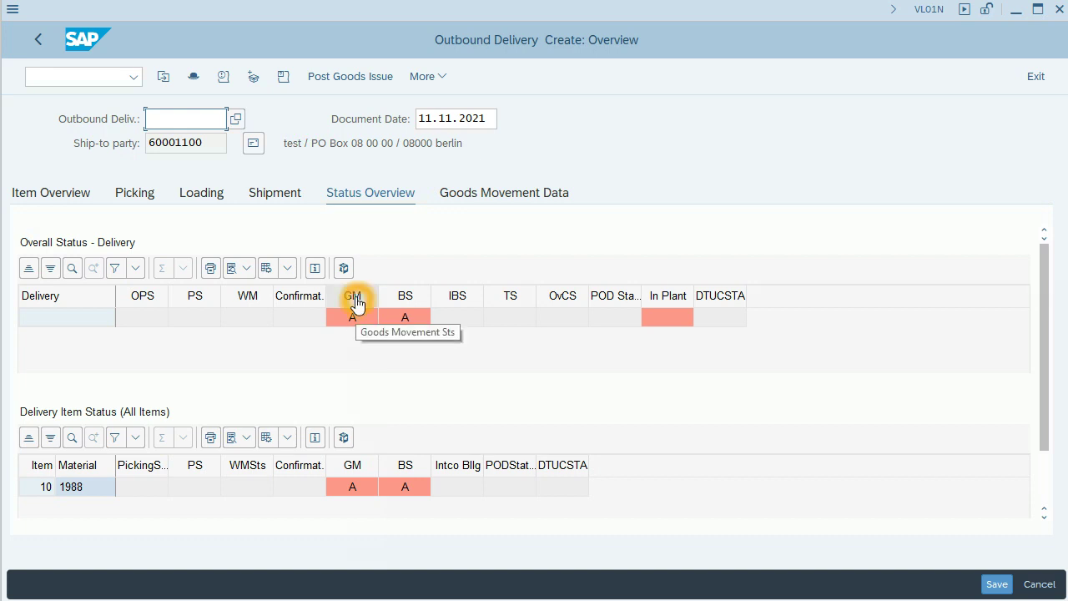
{"action": "left_click", "coordinate": [348, 76]}
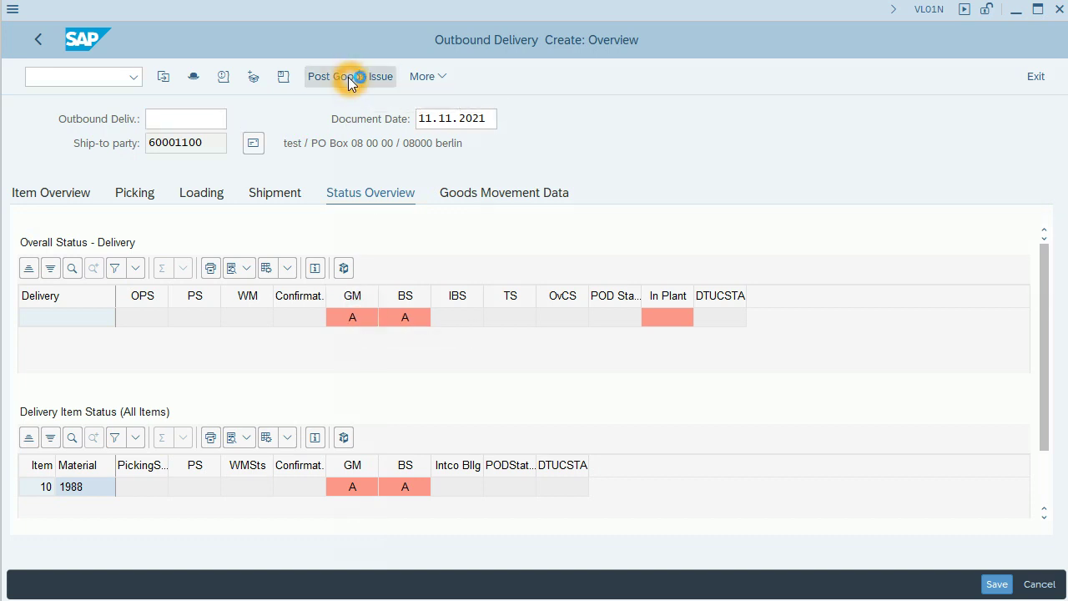
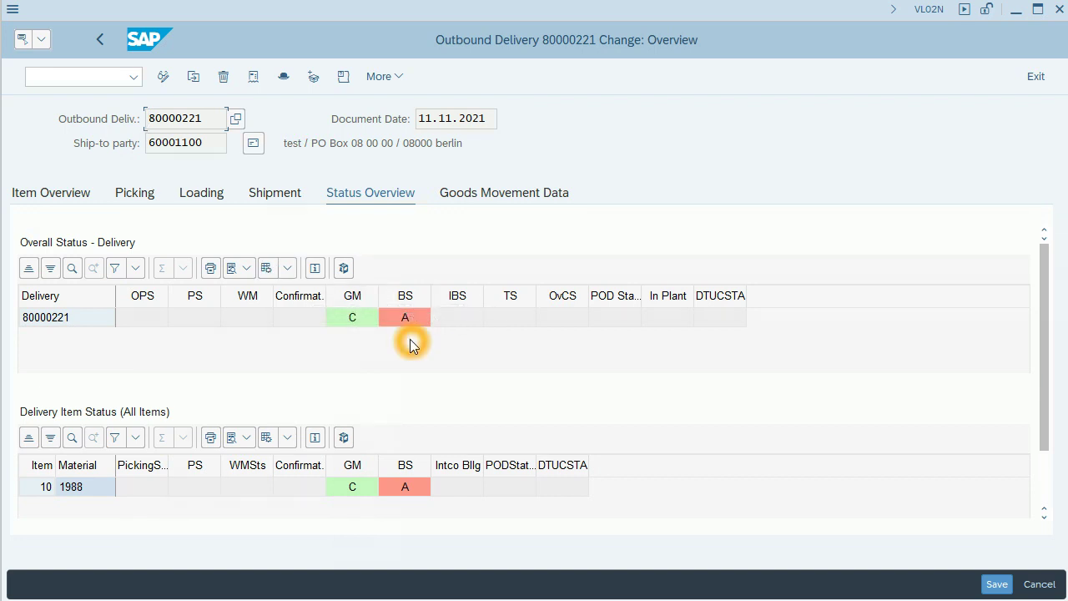
{"action": "left_click", "coordinate": [98, 38]}
{"action": "left_click", "coordinate": [43, 42]}
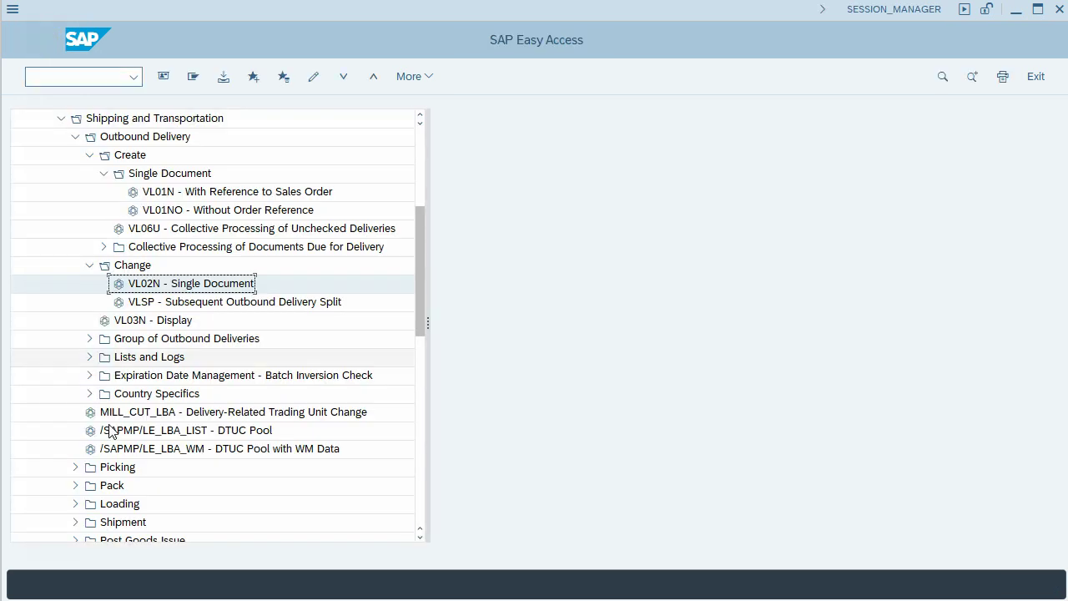
Step: Start transaction VF01 for creating a billing document from the Billing folder under Shipping and Transportation
{"action": "scroll", "coordinate": [59, 431], "scroll_direction": "down", "scroll_amount": 3}
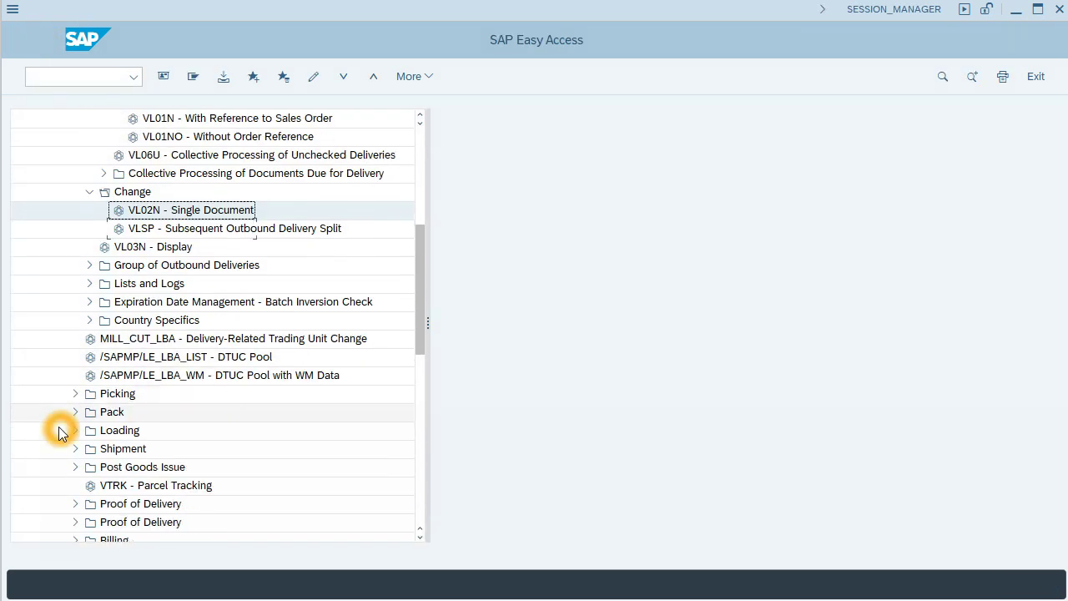
{"action": "scroll", "coordinate": [58, 431], "scroll_direction": "down", "scroll_amount": 1}
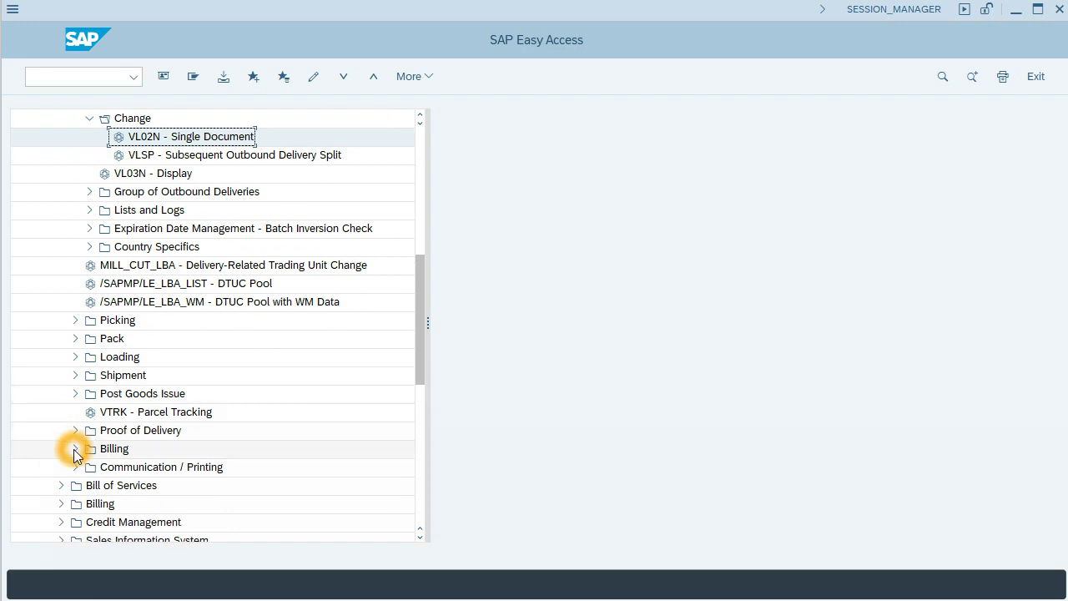
{"action": "left_click", "coordinate": [75, 449]}
{"action": "left_click", "coordinate": [88, 468]}
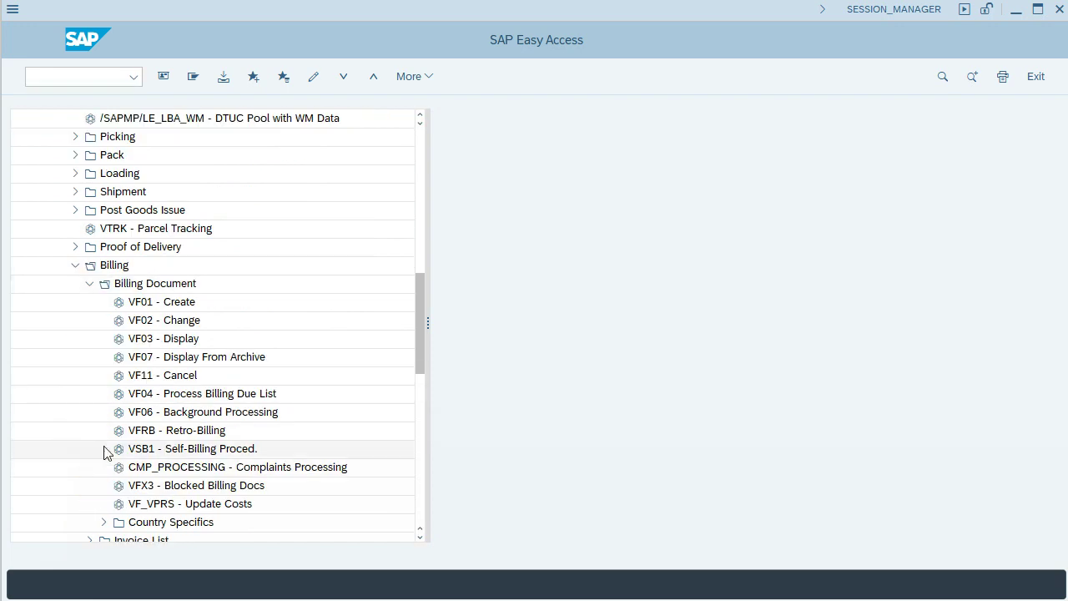
{"action": "left_click", "coordinate": [157, 301]}
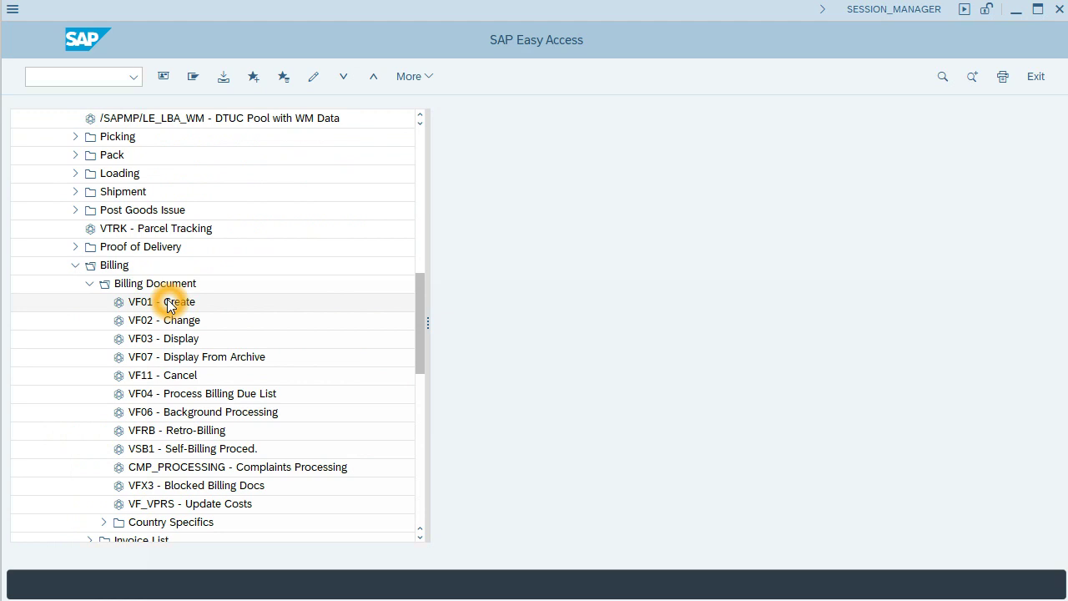
{"action": "left_click", "coordinate": [165, 305]}
{"action": "double_click", "coordinate": [165, 304]}
Step: Create an invoice (F2) for the posted outbound delivery as the document to be processed
{"action": "left_click", "coordinate": [90, 254]}
{"action": "left_click", "coordinate": [101, 258]}
{"action": "left_click", "coordinate": [110, 255]}
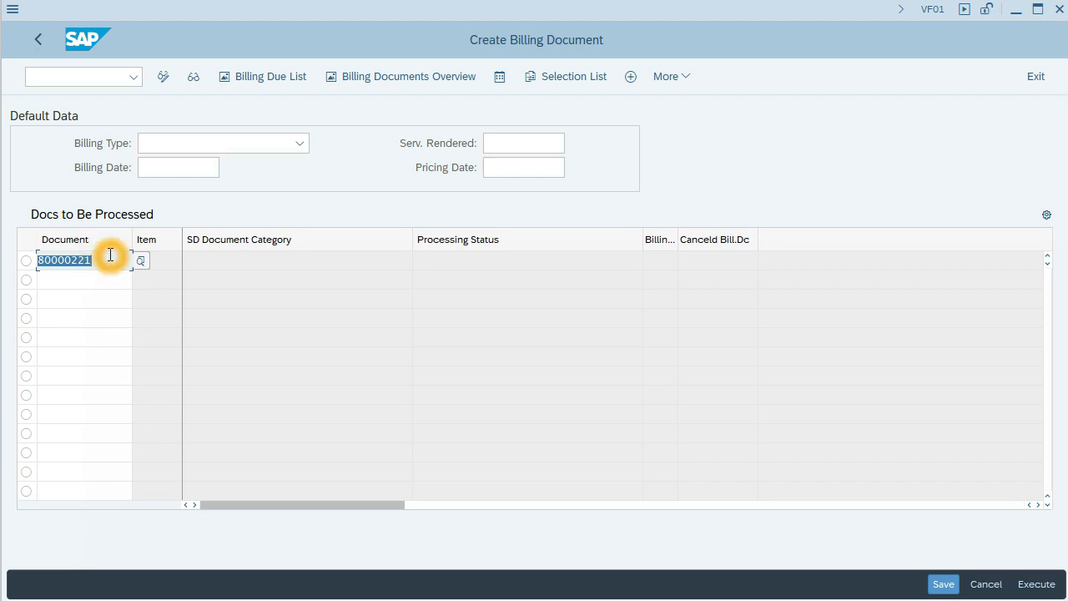
{"action": "key", "text": "Return"}
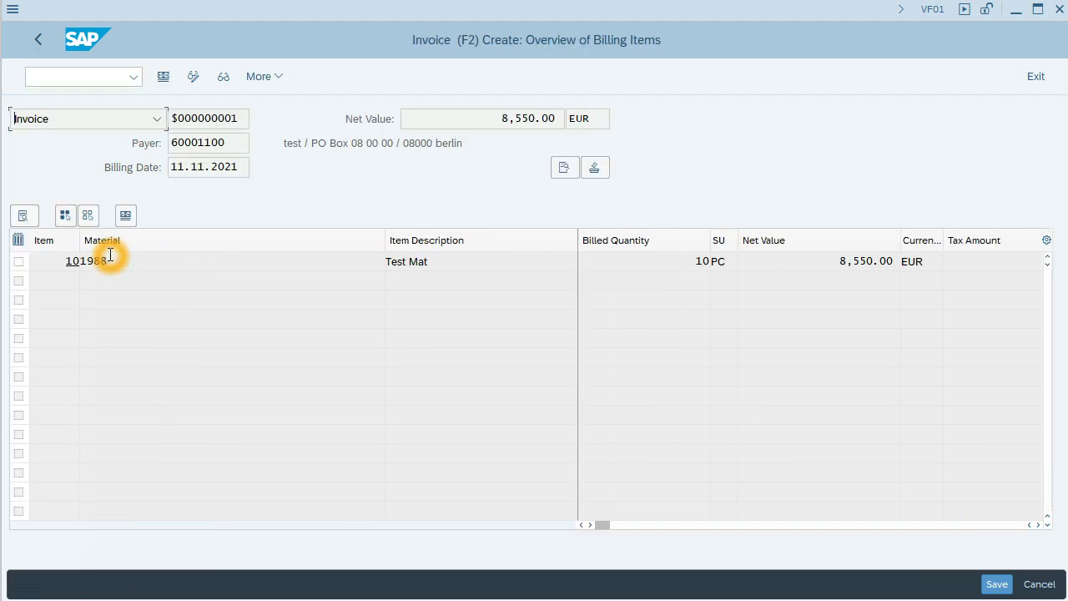
Step: Review the invoice's net value for material 1988, save the invoice and return to the SAP Easy Access menu
{"action": "left_click", "coordinate": [162, 232]}
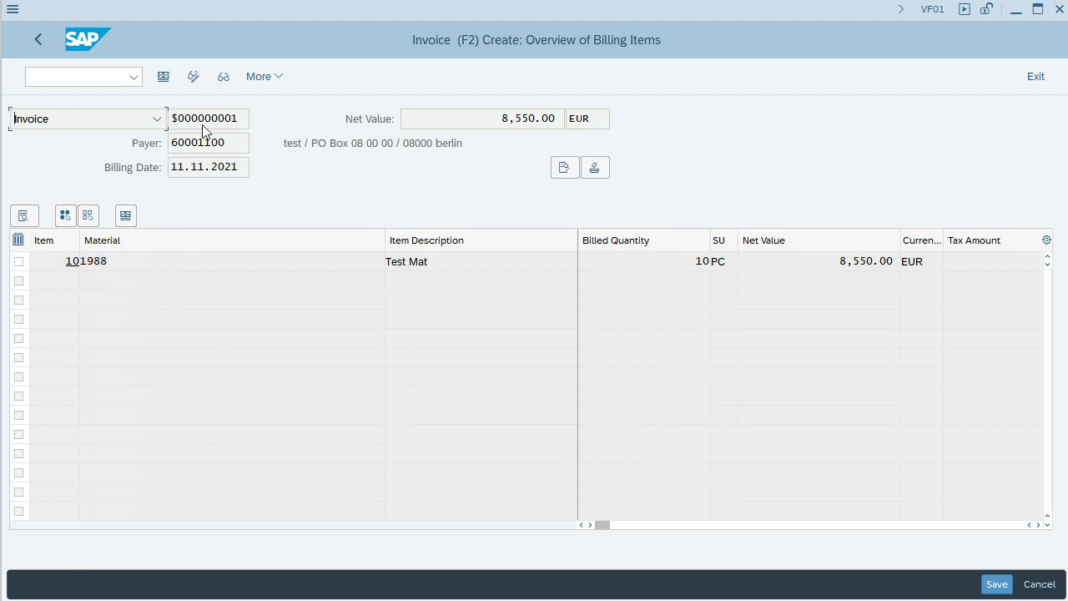
{"action": "left_click", "coordinate": [472, 125]}
{"action": "left_click", "coordinate": [493, 133]}
{"action": "left_click", "coordinate": [871, 507]}
{"action": "left_click", "coordinate": [498, 131]}
{"action": "left_click", "coordinate": [993, 586]}
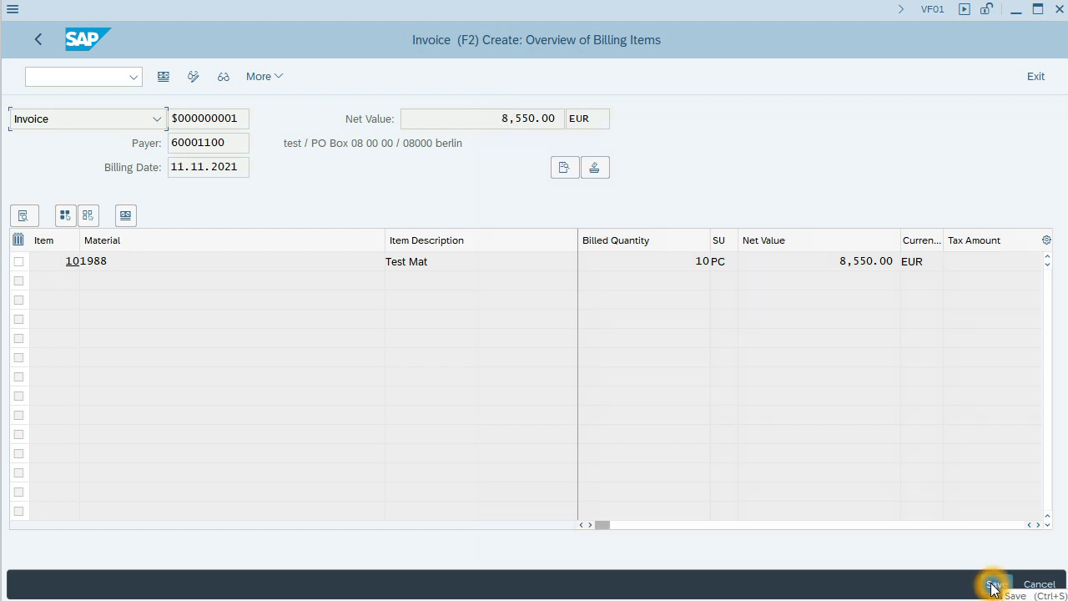
{"action": "left_click", "coordinate": [784, 497]}
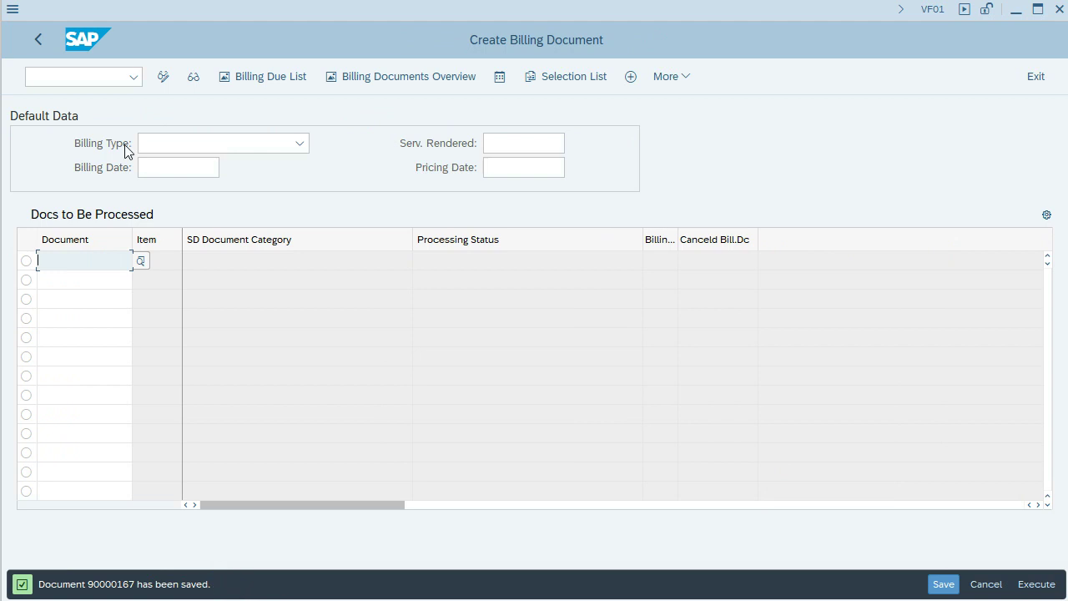
{"action": "left_click", "coordinate": [40, 40]}
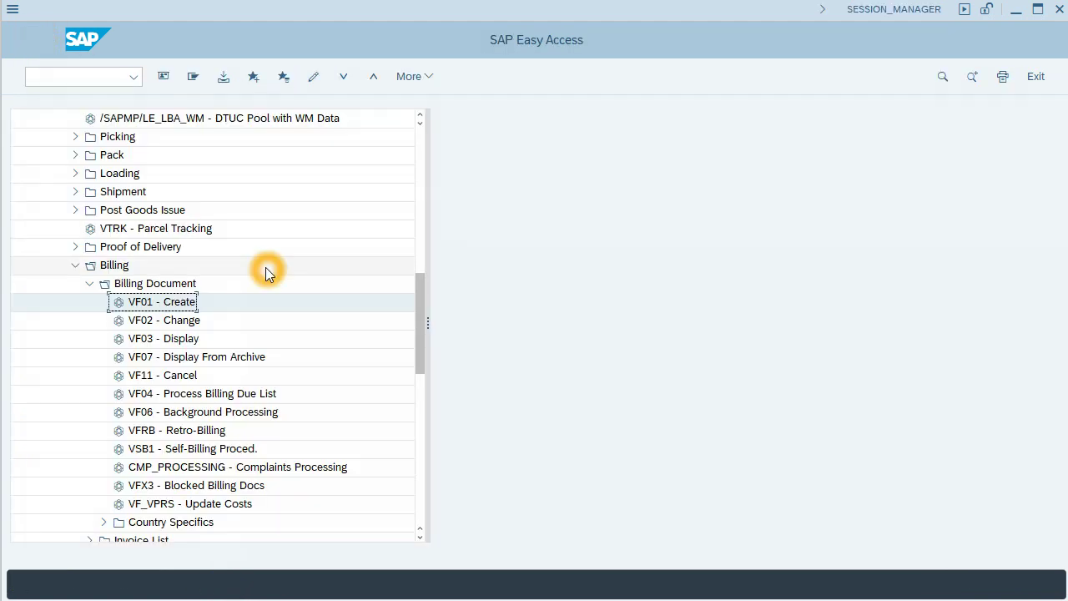
Step: Open the outbound delivery in VL02N, check its goods movement and billing status, and return to the SAP Easy Access menu
{"action": "scroll", "coordinate": [265, 267], "scroll_direction": "up", "scroll_amount": 4}
{"action": "scroll", "coordinate": [266, 271], "scroll_direction": "up", "scroll_amount": 8}
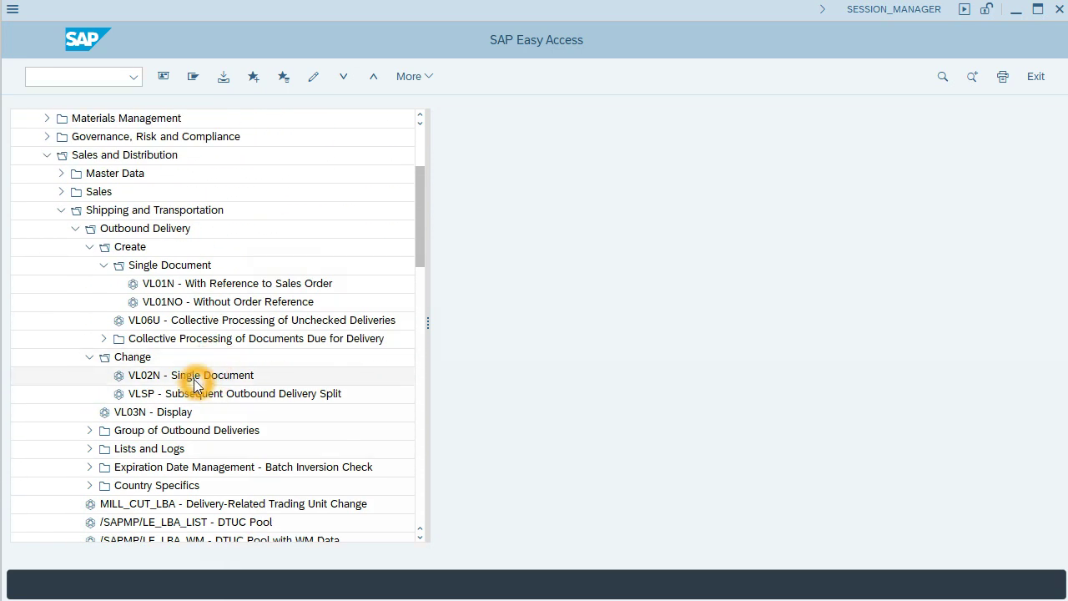
{"action": "double_click", "coordinate": [189, 376]}
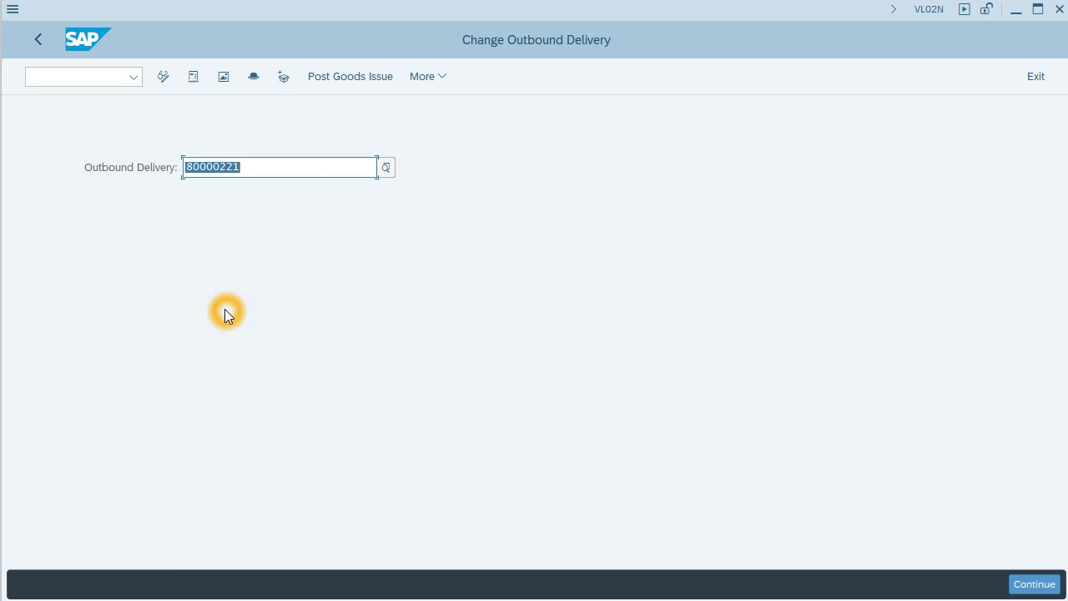
{"action": "key", "text": "Return"}
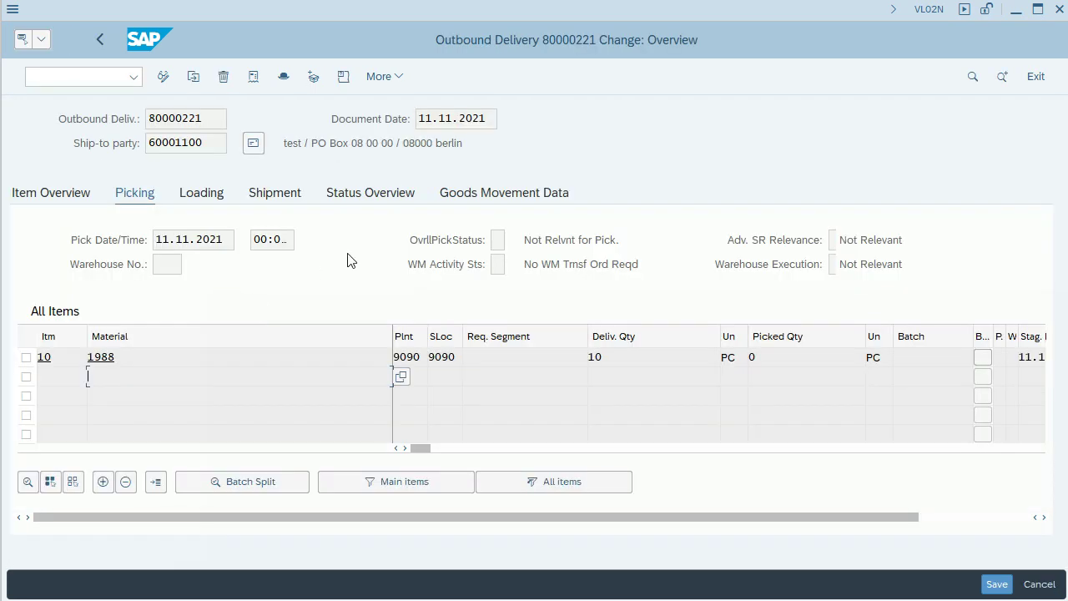
{"action": "left_click", "coordinate": [368, 219]}
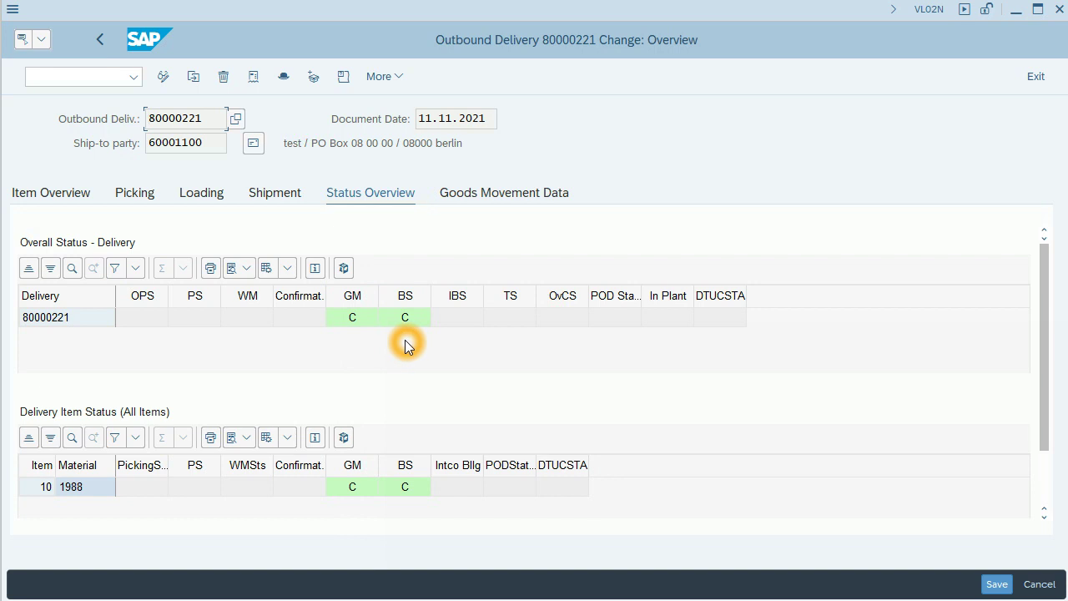
{"action": "left_click", "coordinate": [98, 40]}
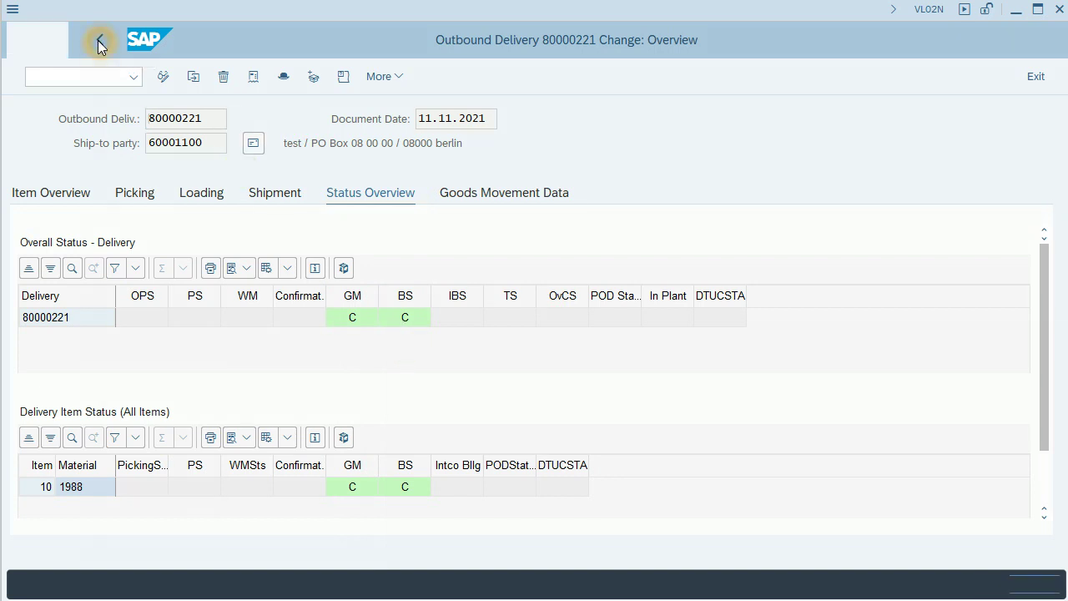
{"action": "left_click", "coordinate": [44, 41]}
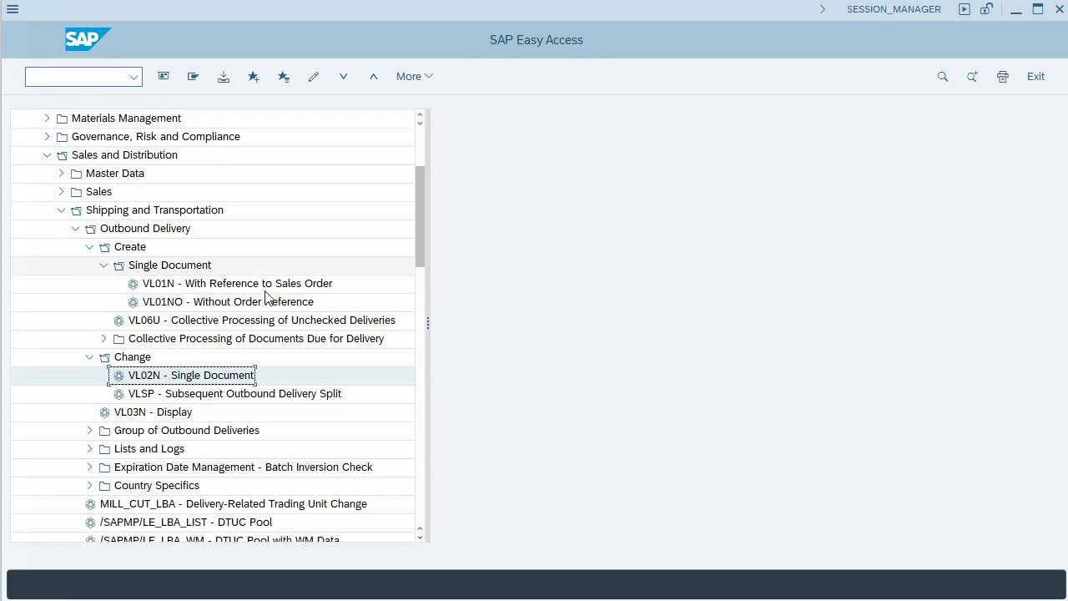
Step: Switch to the MMBE stock overview of material 1988, refresh it and check the unrestricted customer consignment stock
{"action": "left_click", "coordinate": [238, 375]}
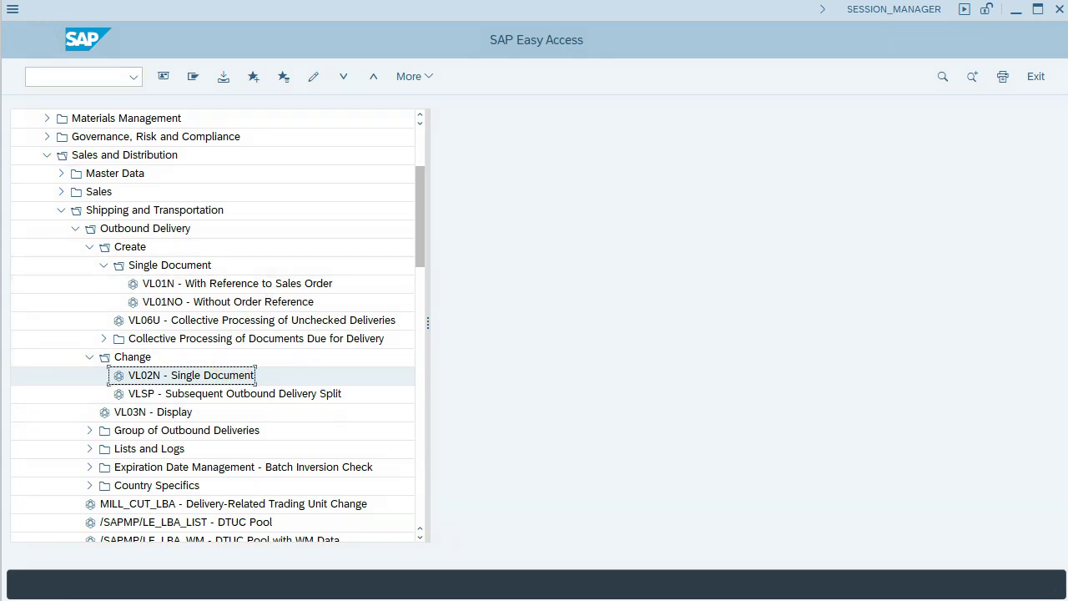
{"action": "left_click", "coordinate": [816, 544]}
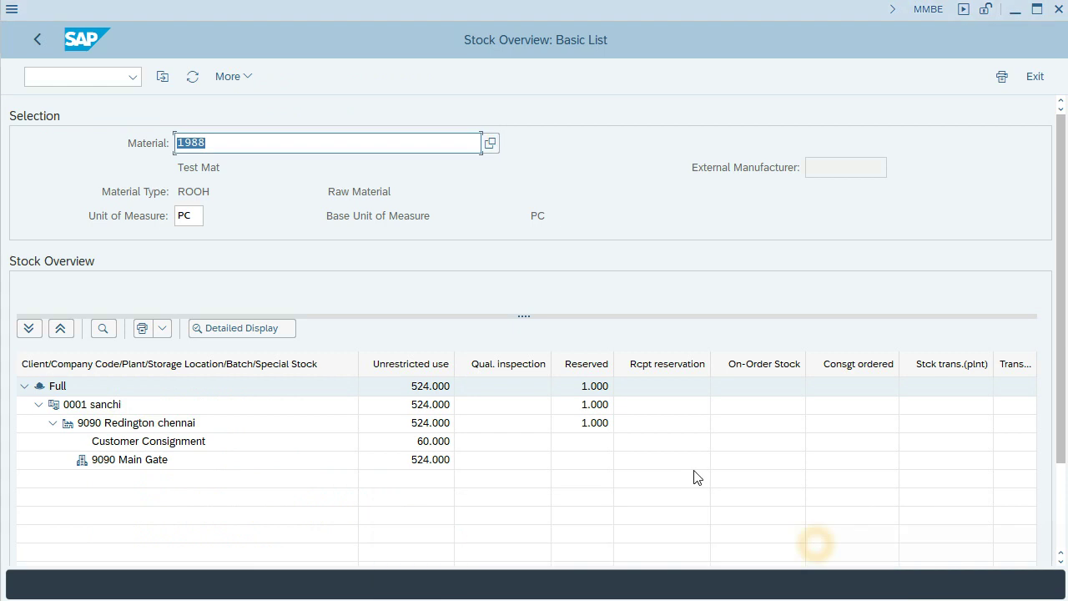
{"action": "left_click", "coordinate": [192, 76]}
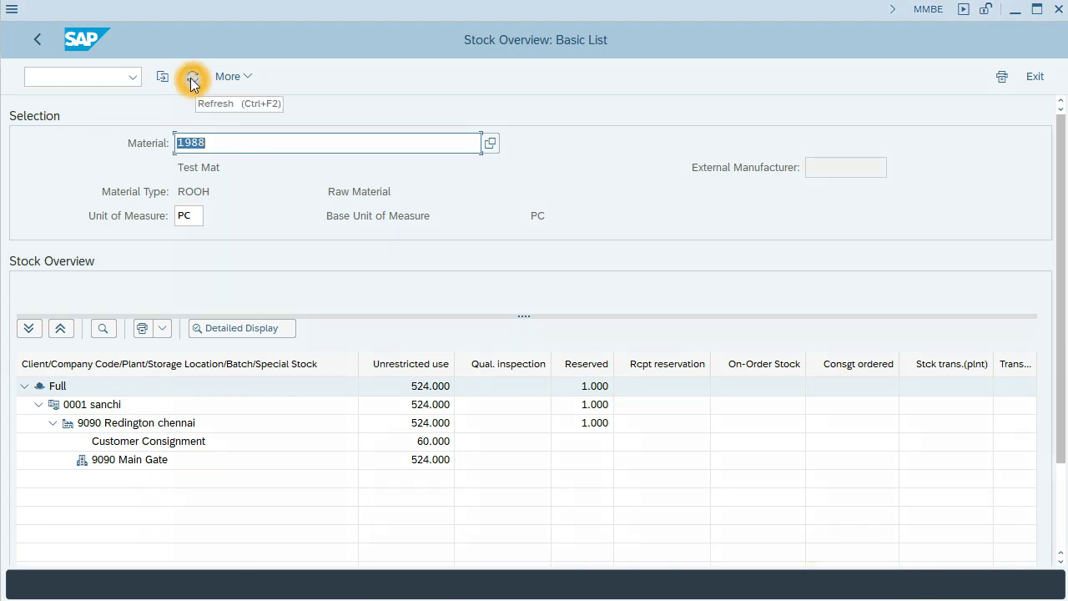
{"action": "left_click", "coordinate": [192, 79]}
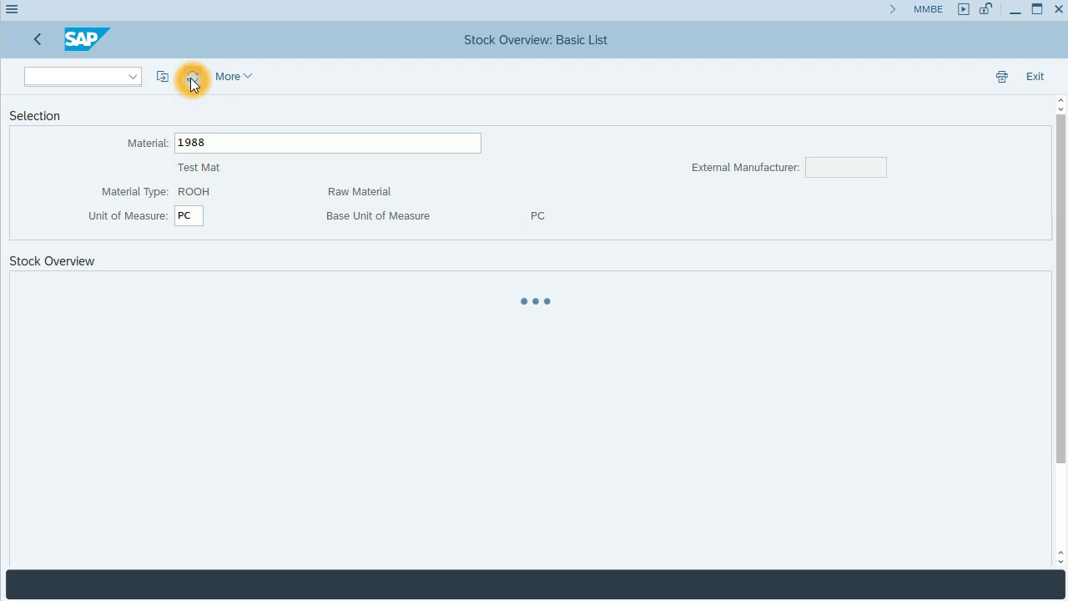
{"action": "left_click", "coordinate": [142, 442]}
{"action": "left_click", "coordinate": [410, 442]}
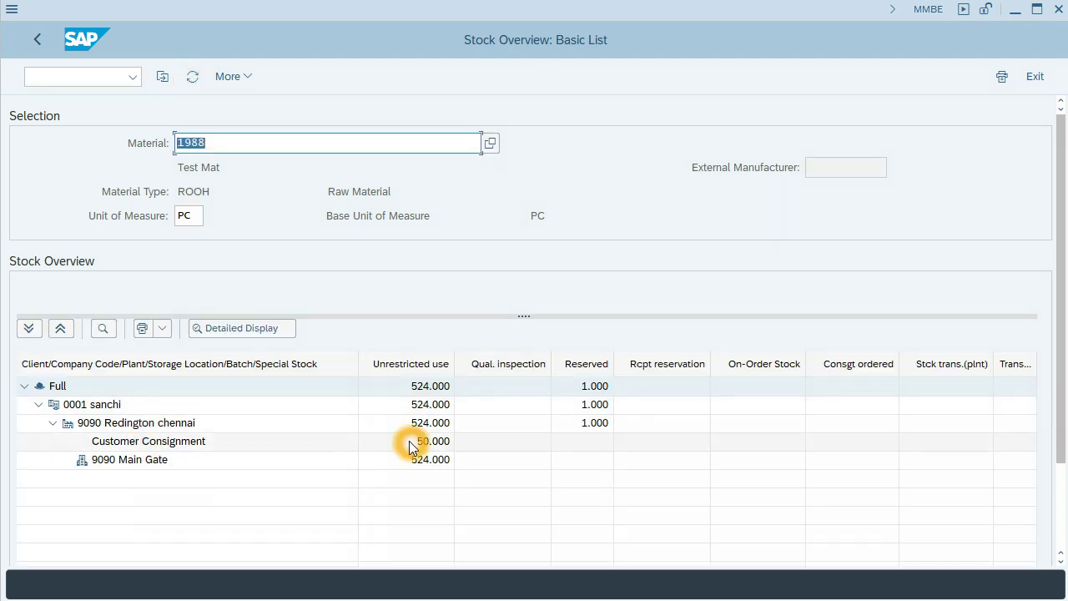
{"action": "left_click", "coordinate": [432, 442]}
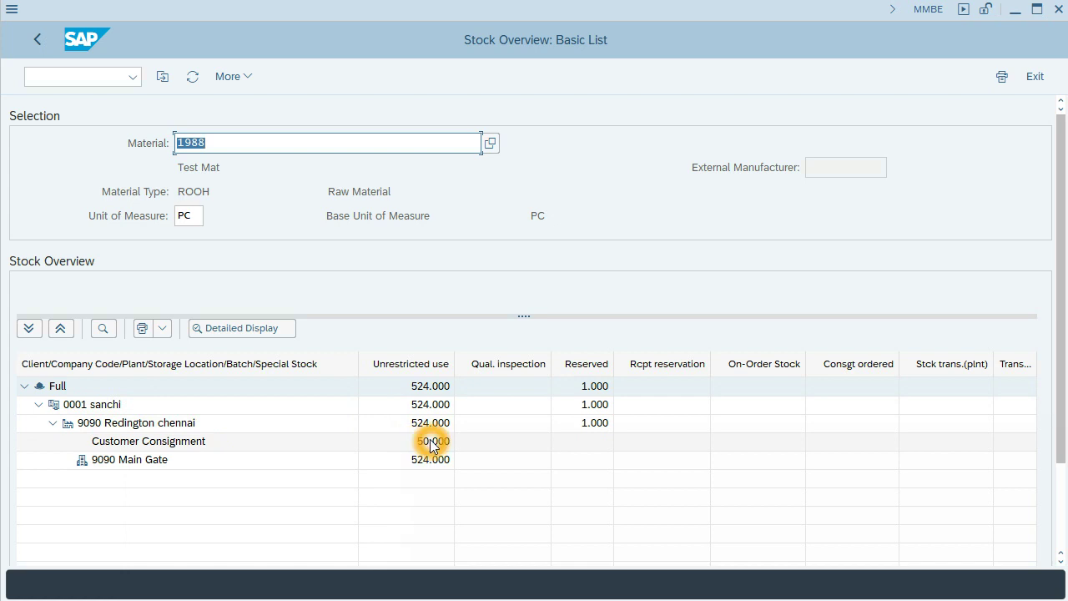